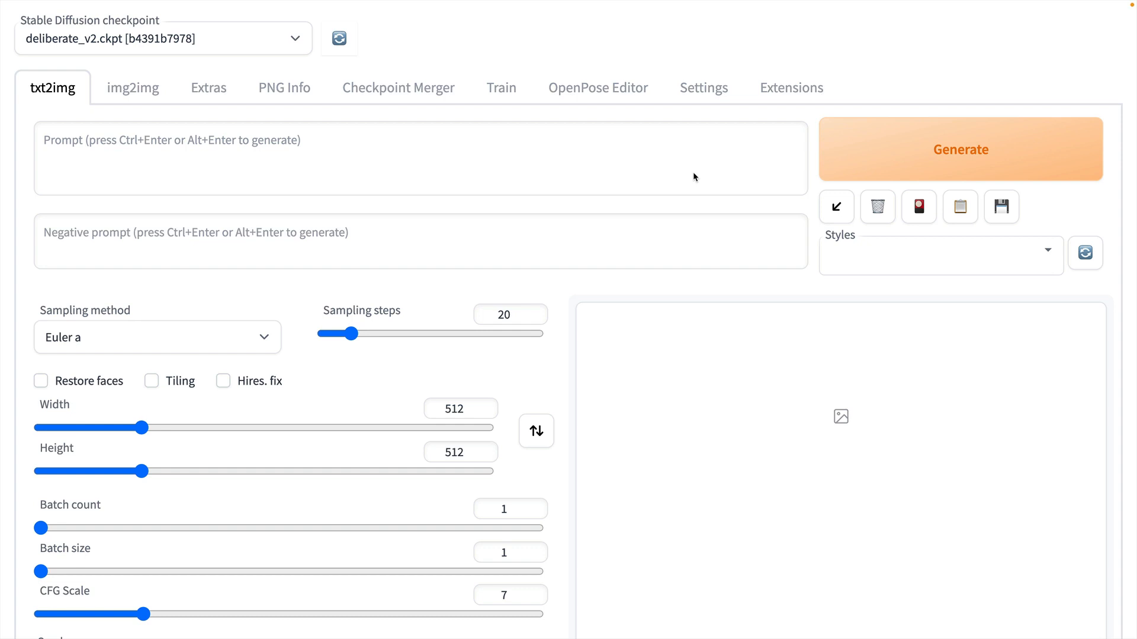
Load the Available extensions index, then check Installed extensions for updates (gif2gif, openpose-editor, controlnet behind).
left_click(791, 87)
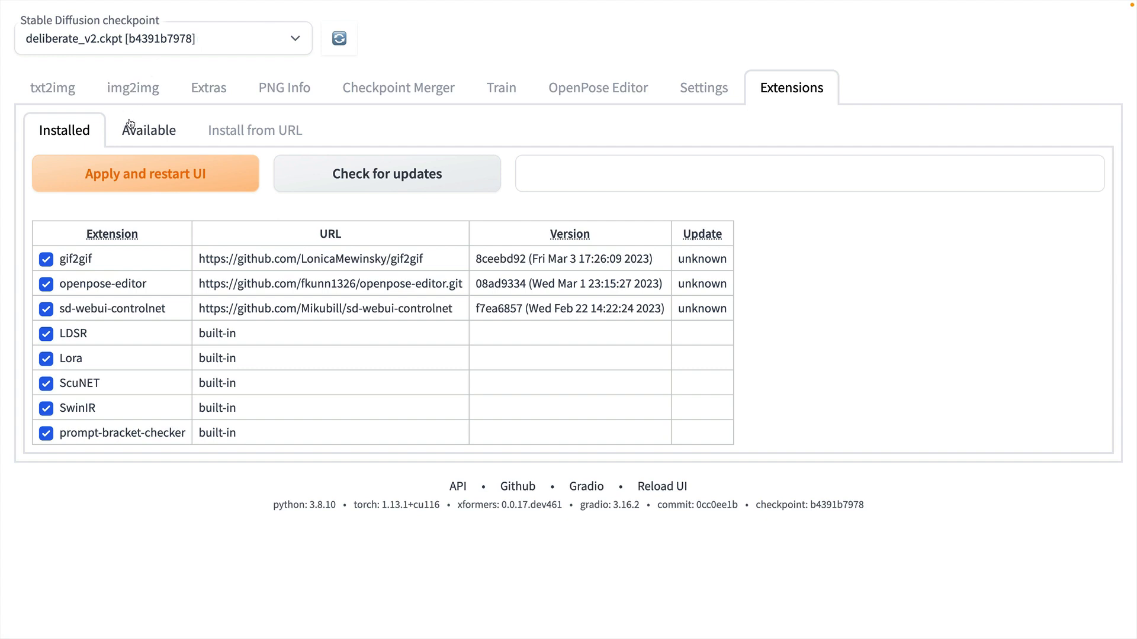
left_click(139, 135)
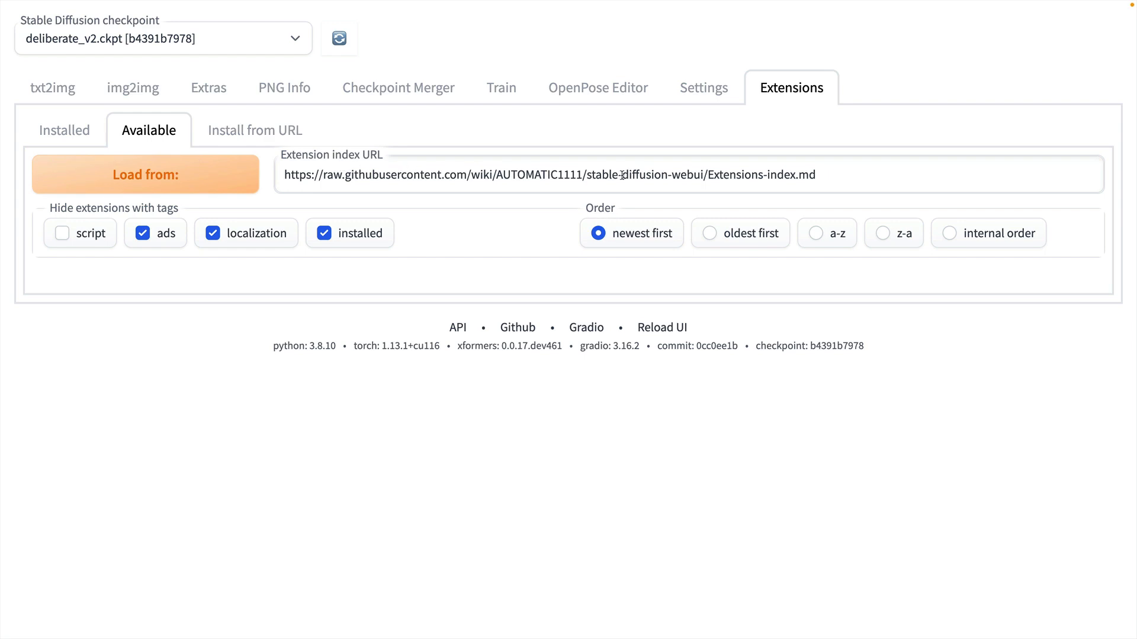
left_click(147, 175)
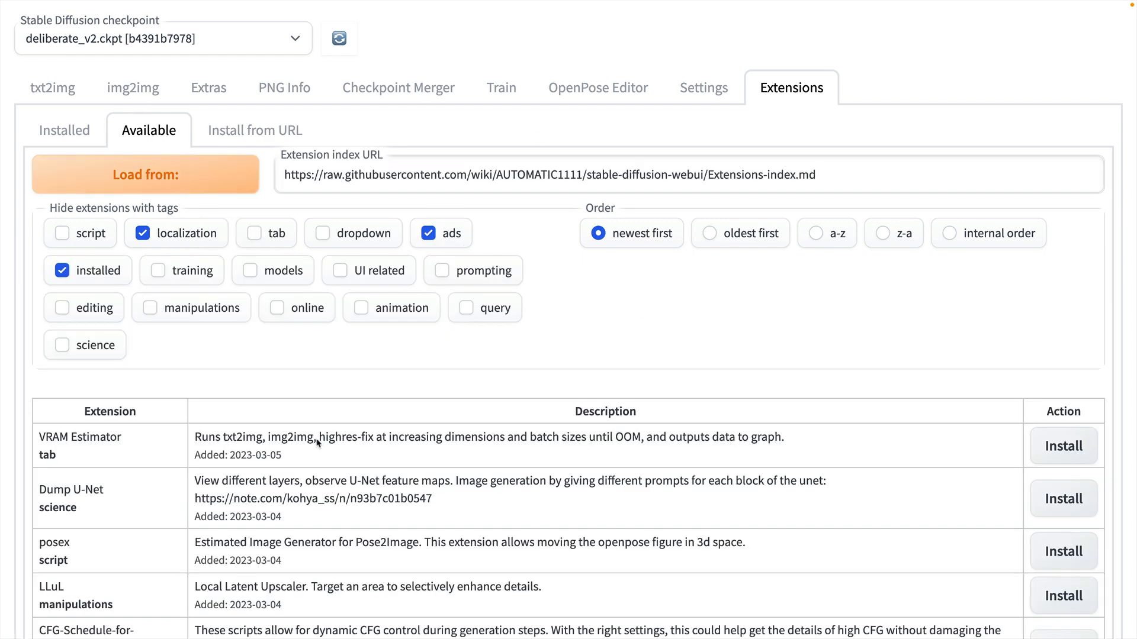
scroll(299, 475, "down", 4)
scroll(299, 477, "down", 3)
scroll(298, 478, "down", 3)
scroll(298, 477, "down", 3)
scroll(299, 477, "down", 2)
scroll(299, 477, "down", 3)
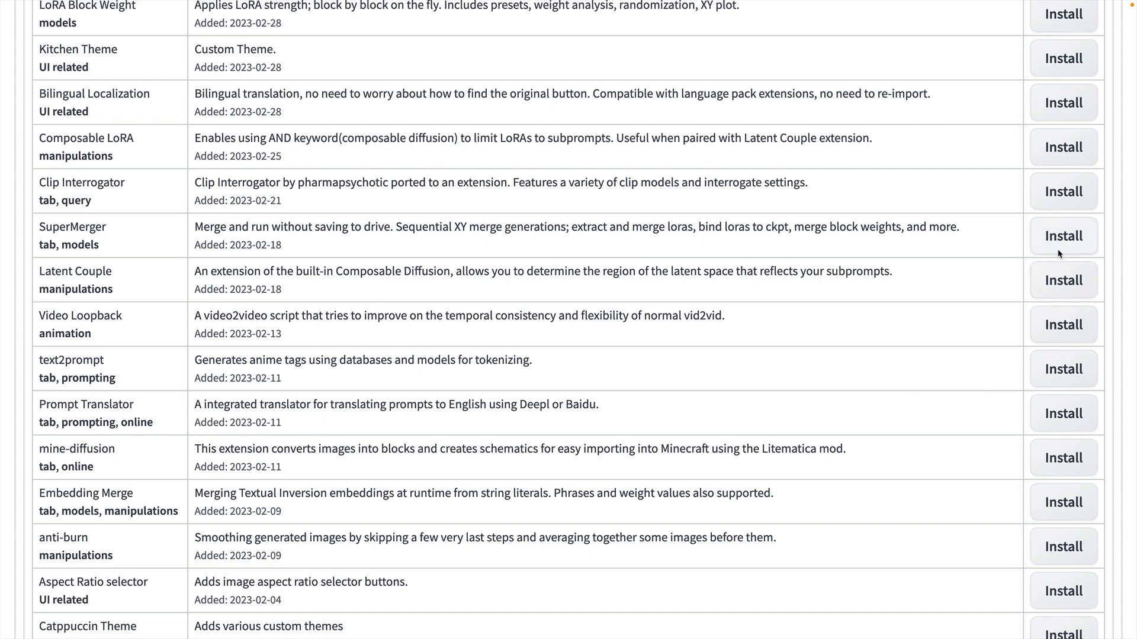
scroll(833, 267, "up", 5)
scroll(832, 267, "up", 10)
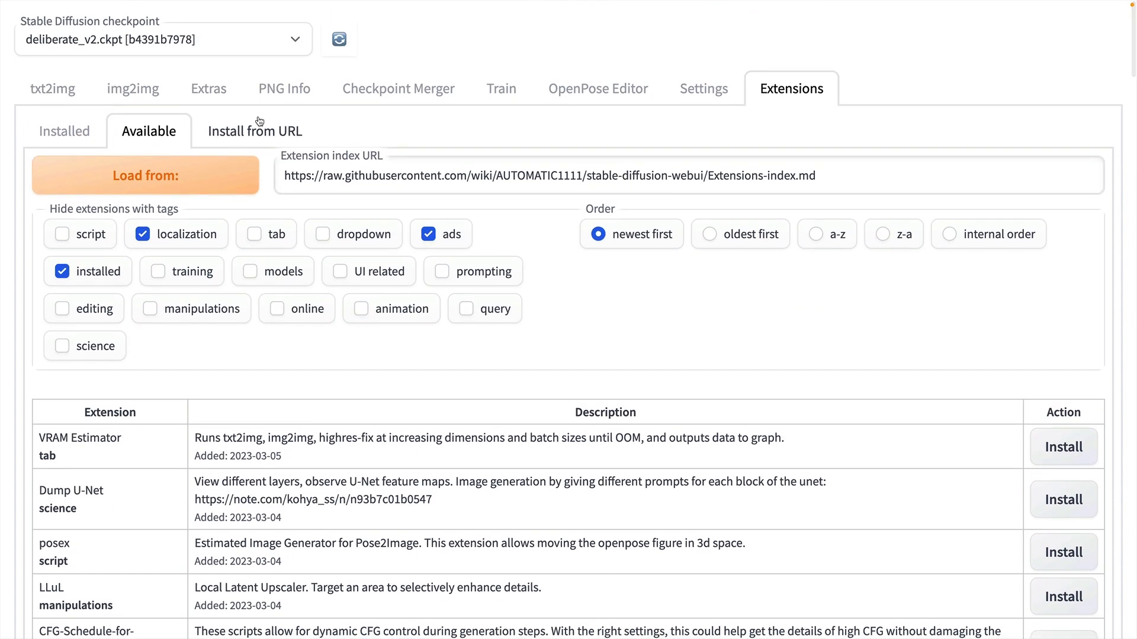
left_click(65, 132)
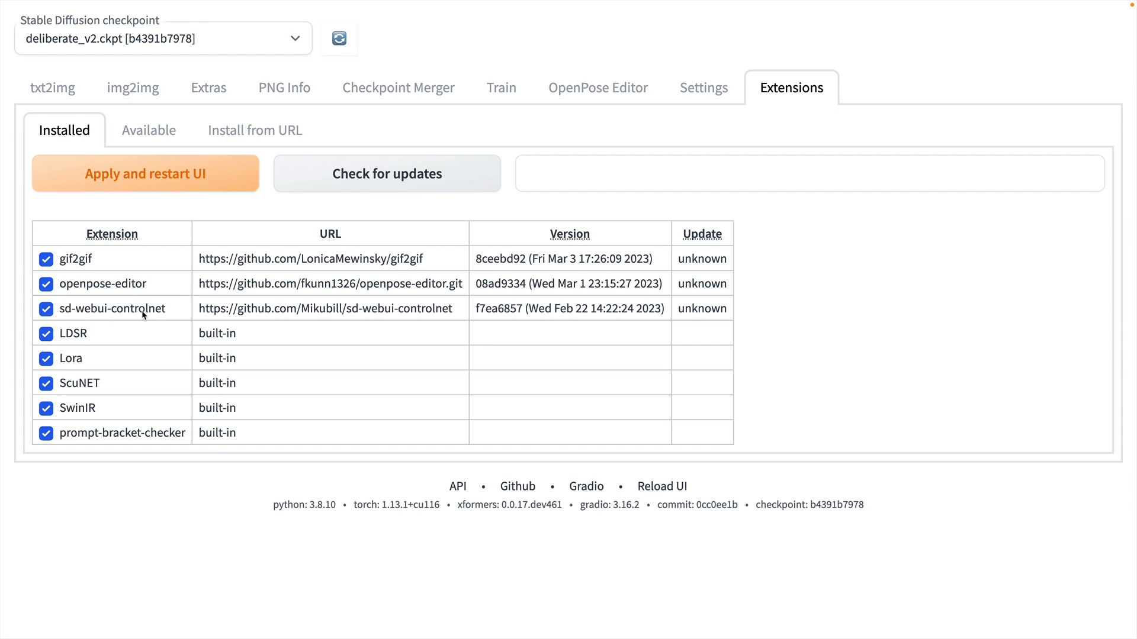
left_click(148, 130)
scroll(299, 371, "down", 5)
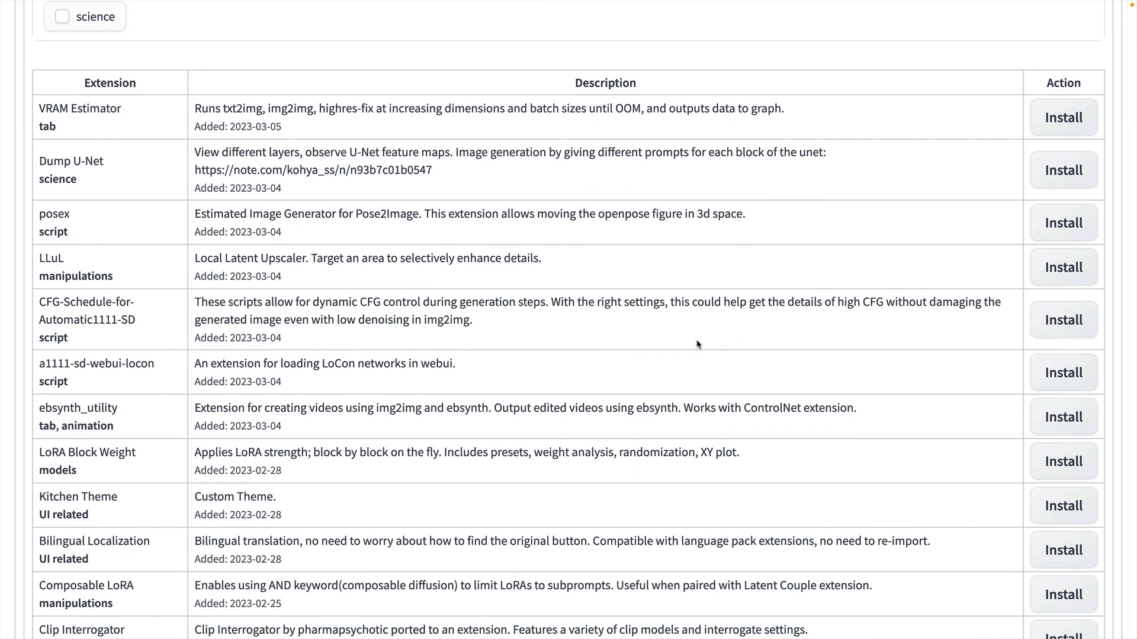
scroll(674, 339, "up", 3)
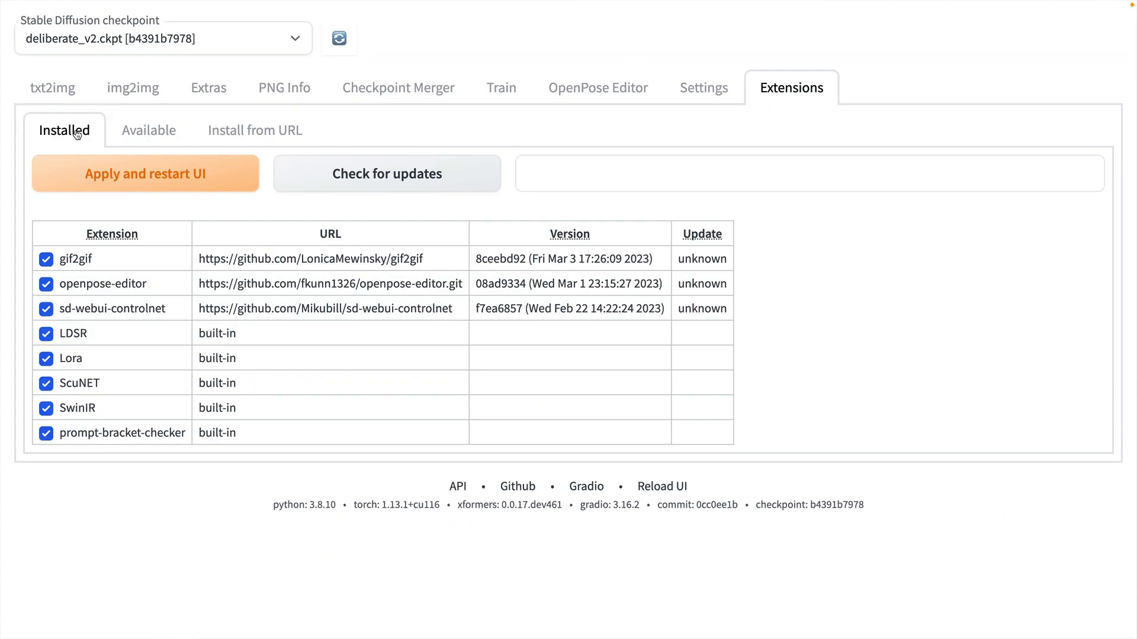
left_click(408, 182)
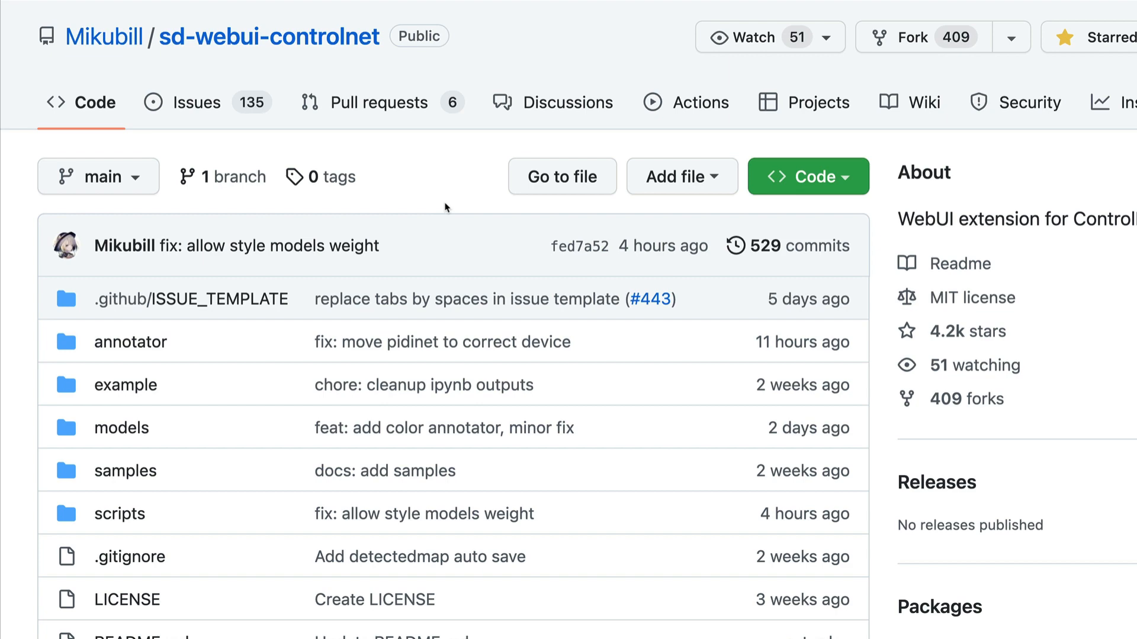
scroll(426, 257, "down", 10)
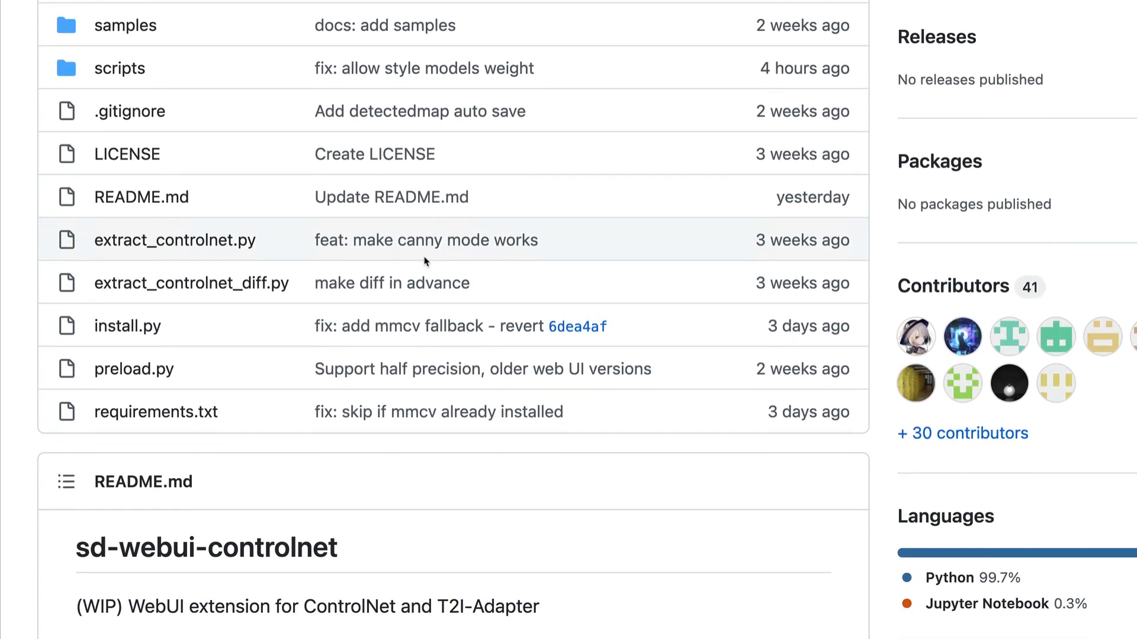
scroll(426, 258, "down", 4)
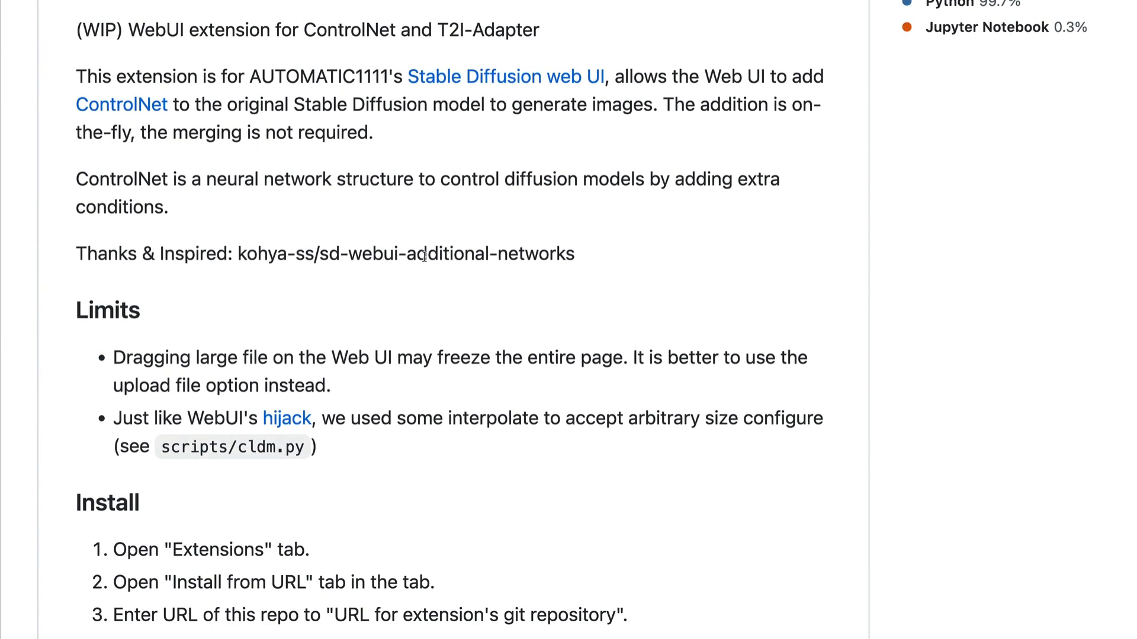
scroll(427, 258, "down", 5)
scroll(427, 258, "down", 3)
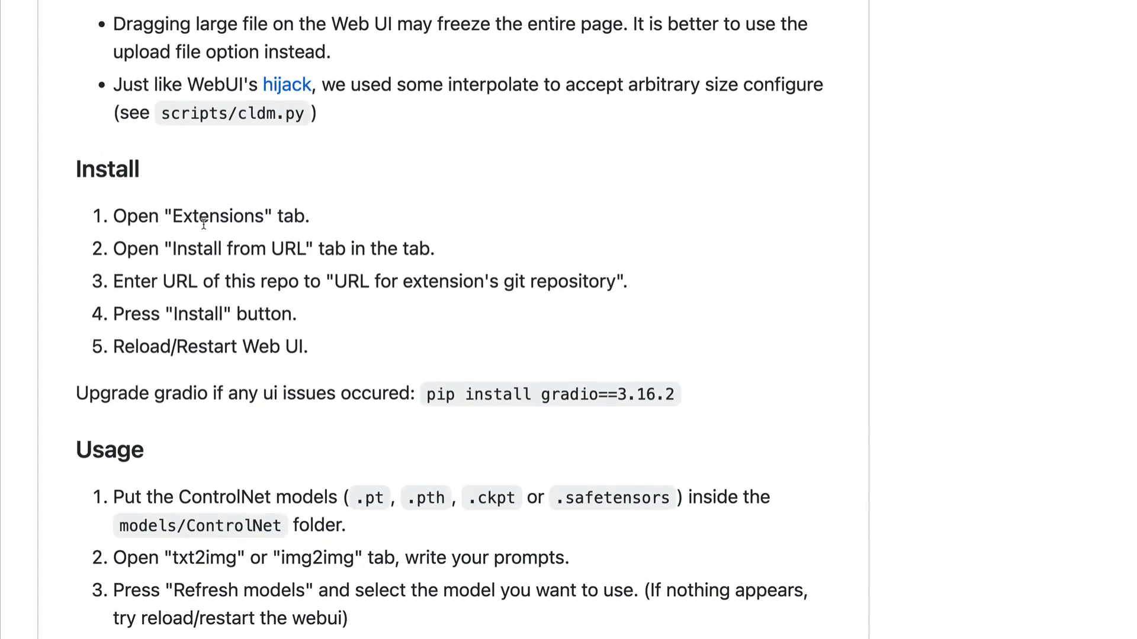
scroll(280, 186, "down", 5)
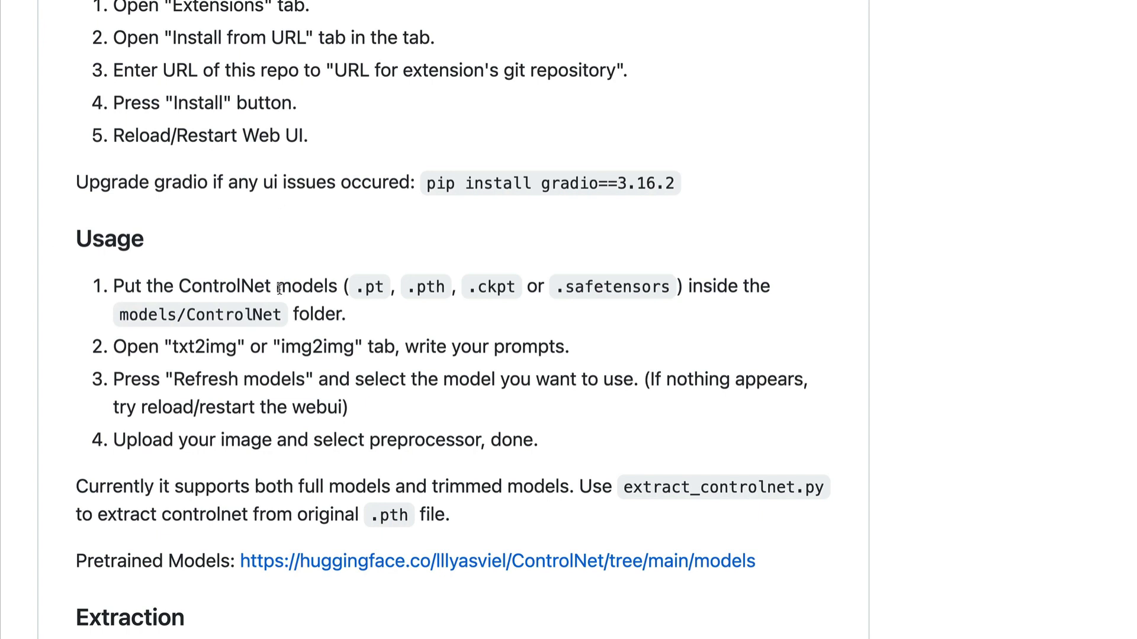
scroll(279, 287, "down", 1)
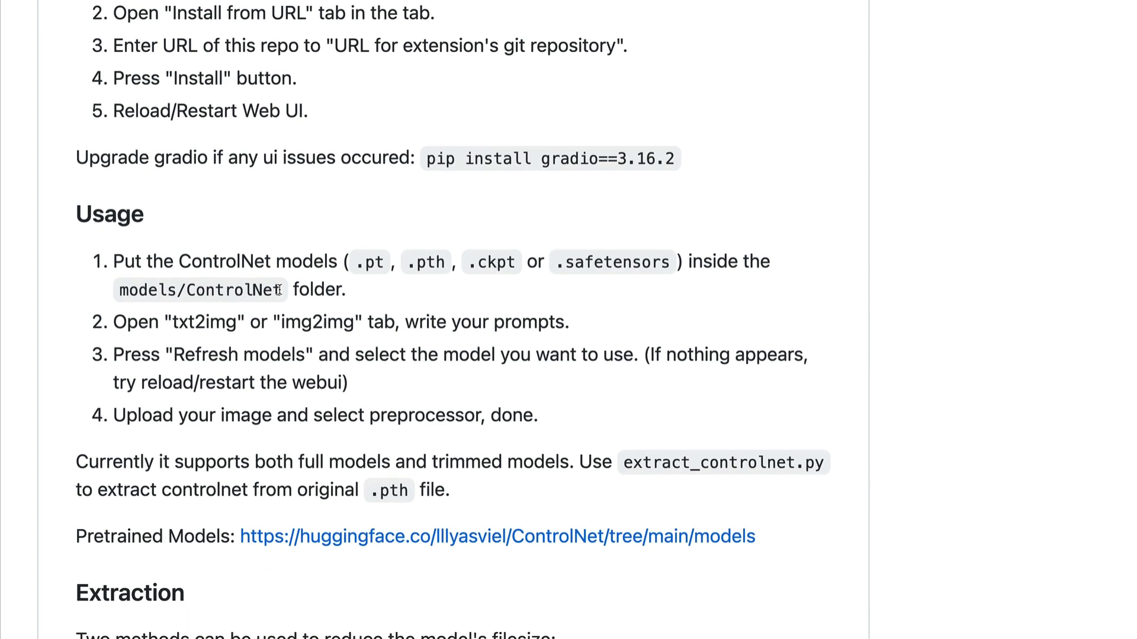
scroll(278, 291, "down", 4)
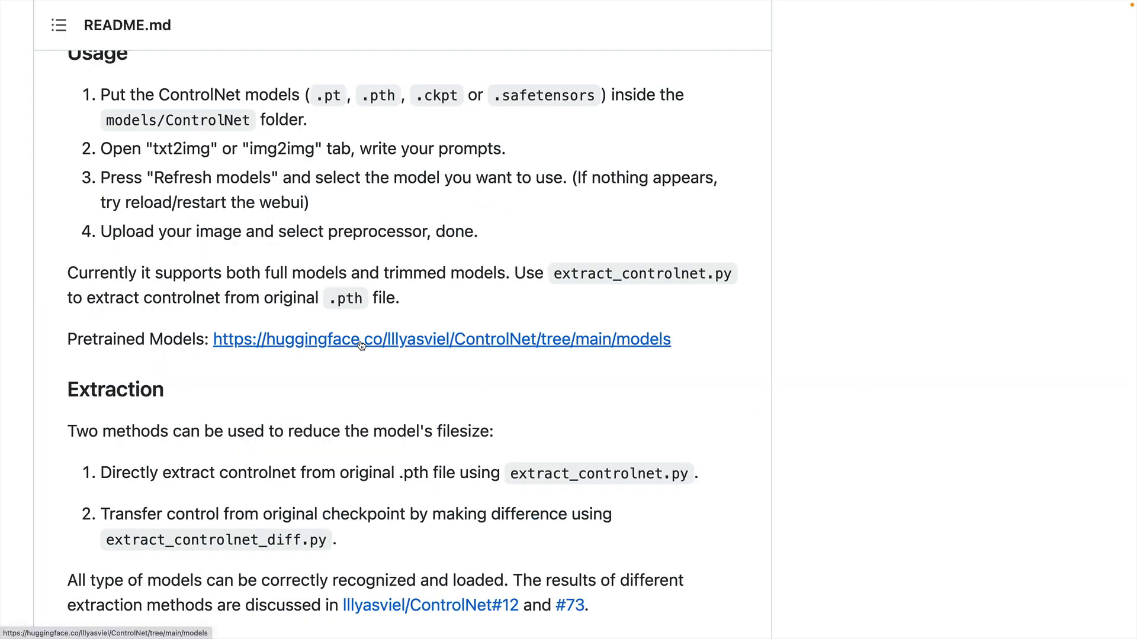
Follow the README's Pretrained Models link to the ControlNet models page on Hugging Face.
left_click(361, 341)
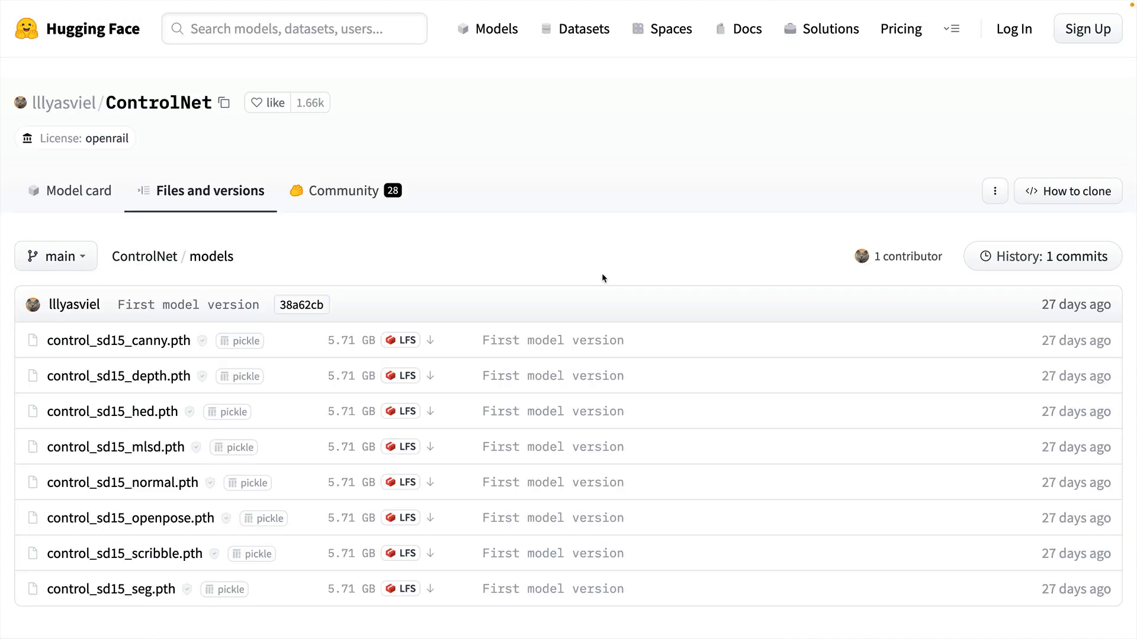
scroll(436, 219, "down", 1)
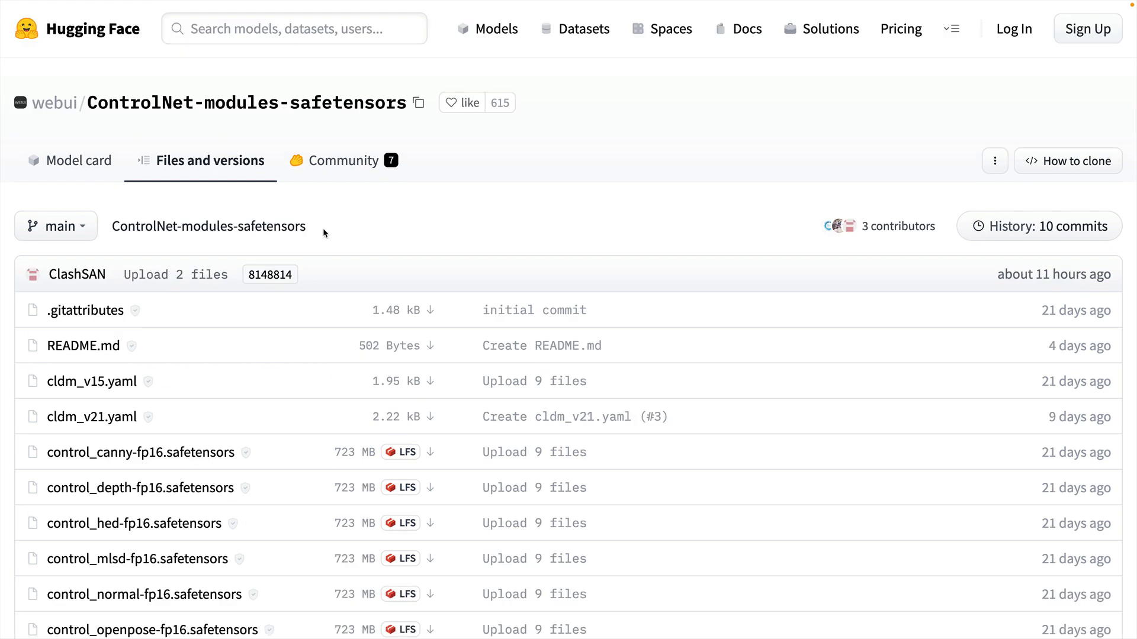
scroll(323, 228, "down", 3)
scroll(292, 283, "down", 3)
scroll(323, 444, "down", 1)
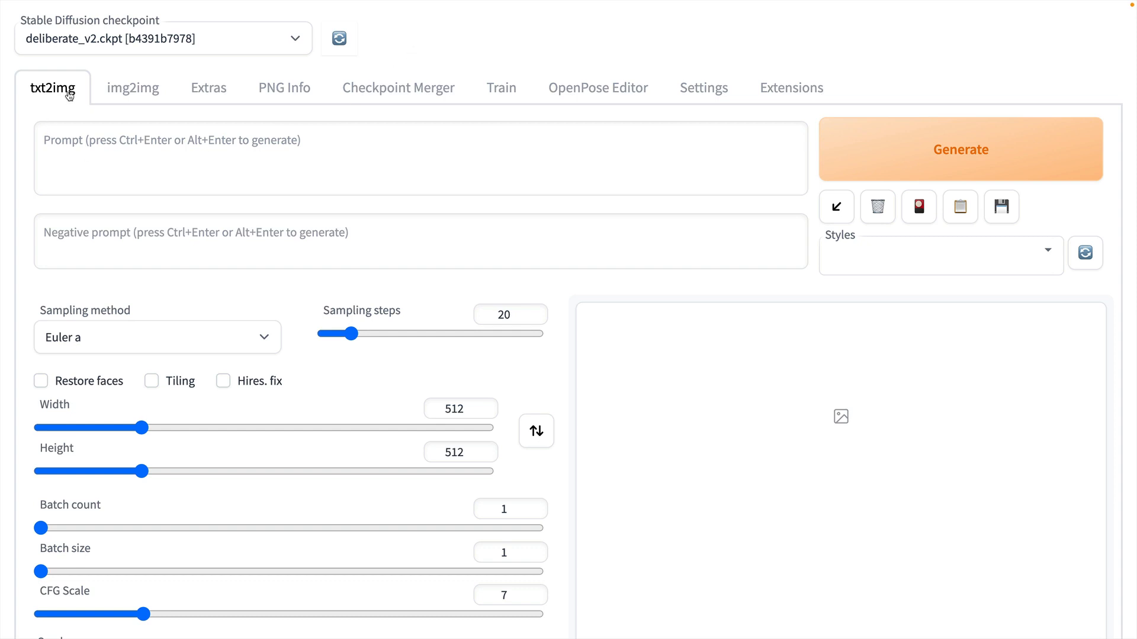
scroll(89, 272, "down", 1)
scroll(89, 272, "down", 2)
scroll(90, 272, "down", 2)
scroll(90, 272, "down", 2)
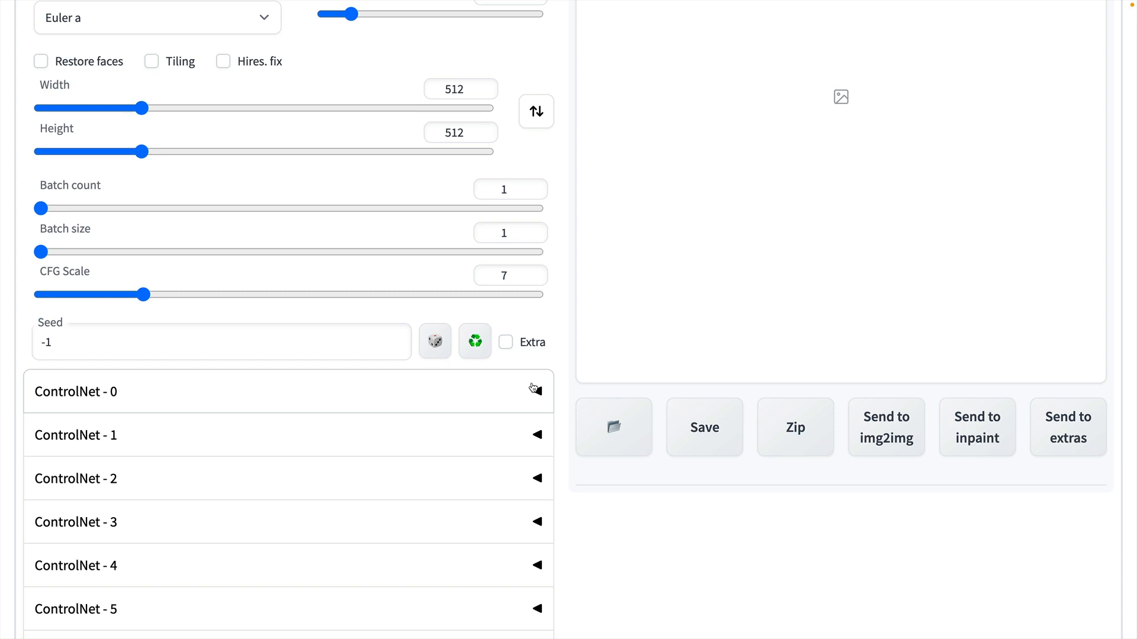
Enable ControlNet unit 0 with canny preprocessor, Guess Mode and the control_canny-fp16 model.
left_click(364, 392)
scroll(363, 392, "down", 3)
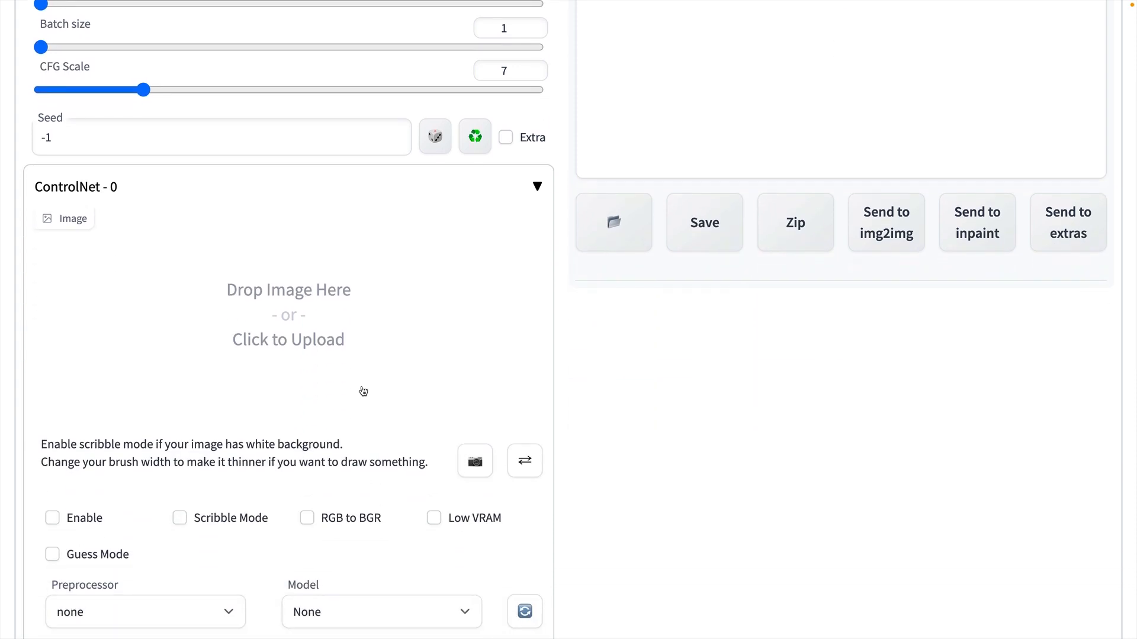
scroll(364, 392, "down", 2)
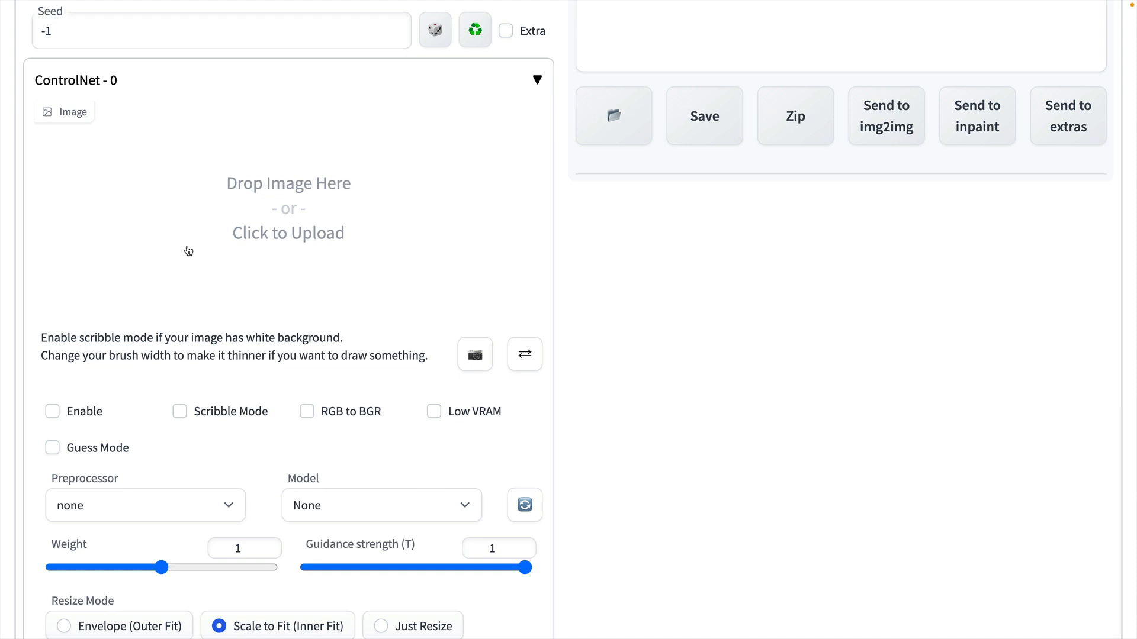
left_click(53, 412)
scroll(163, 442, "down", 1)
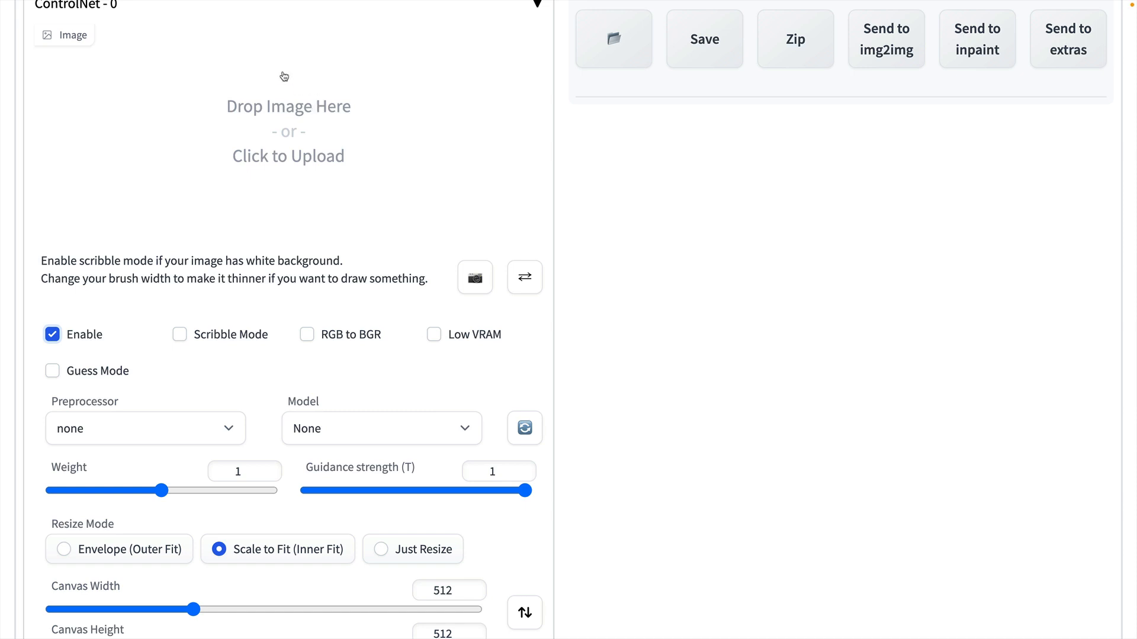
left_click(126, 425)
left_click(122, 449)
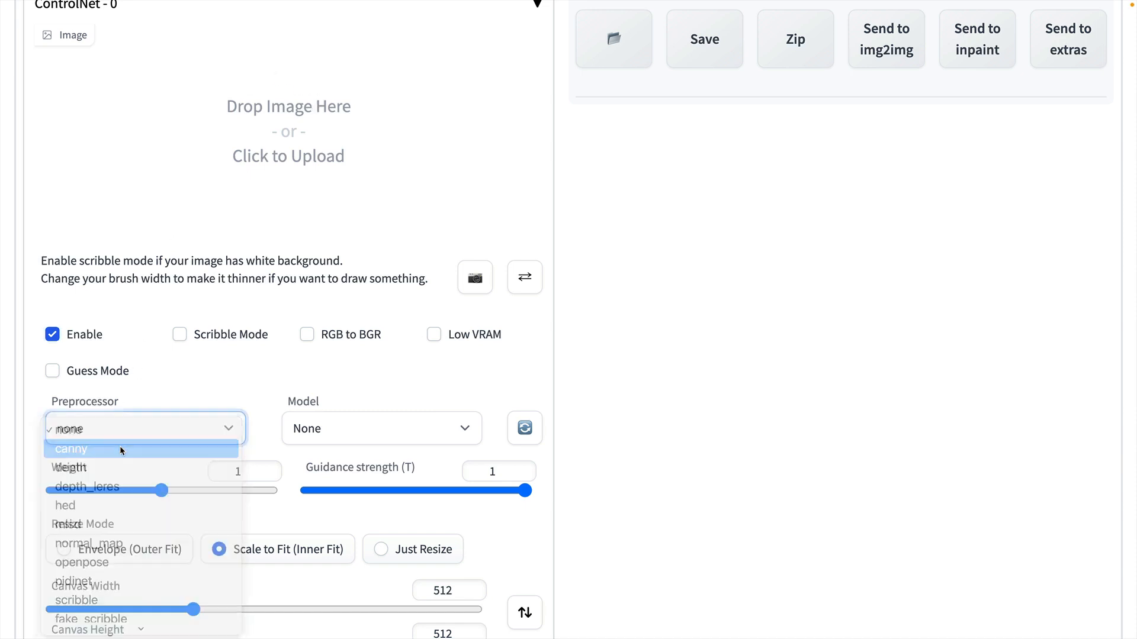
left_click(275, 384)
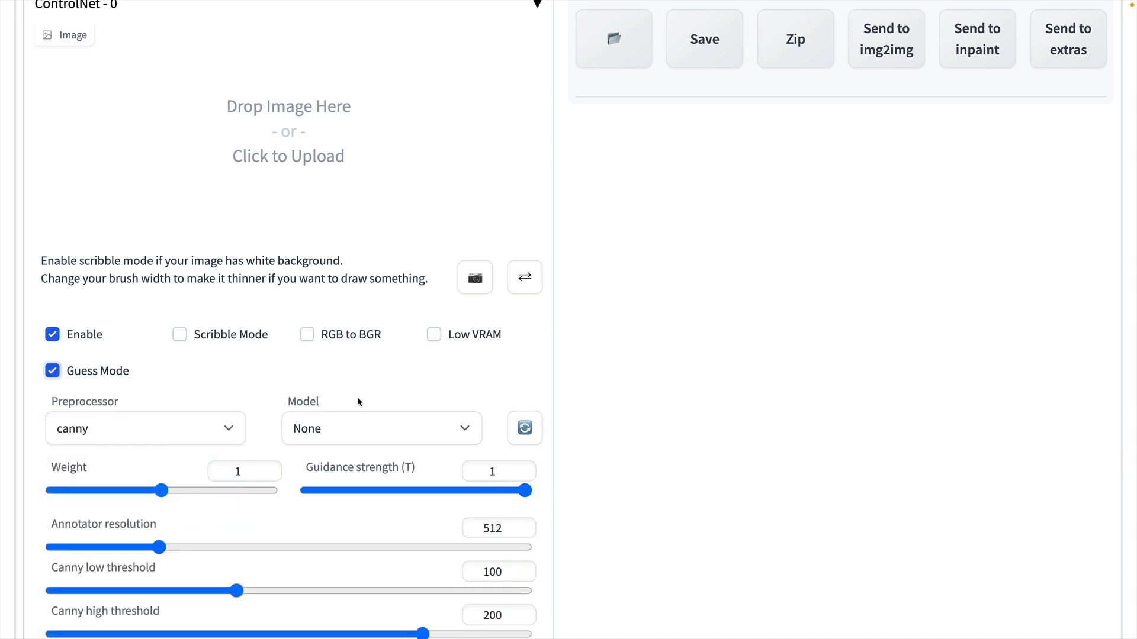
left_click(374, 432)
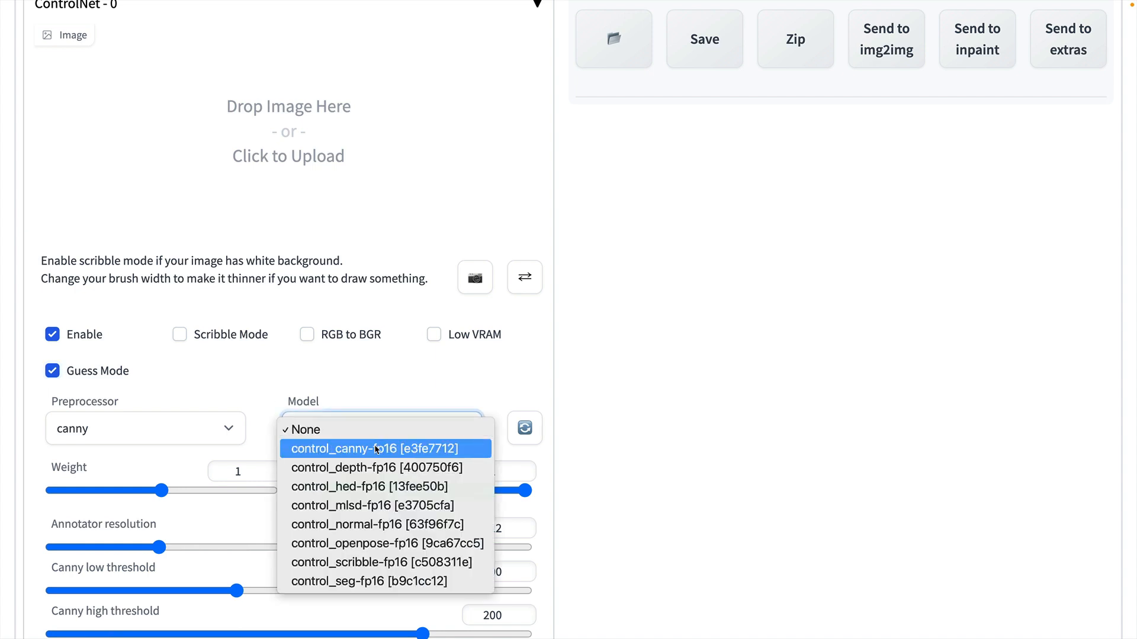
left_click(375, 450)
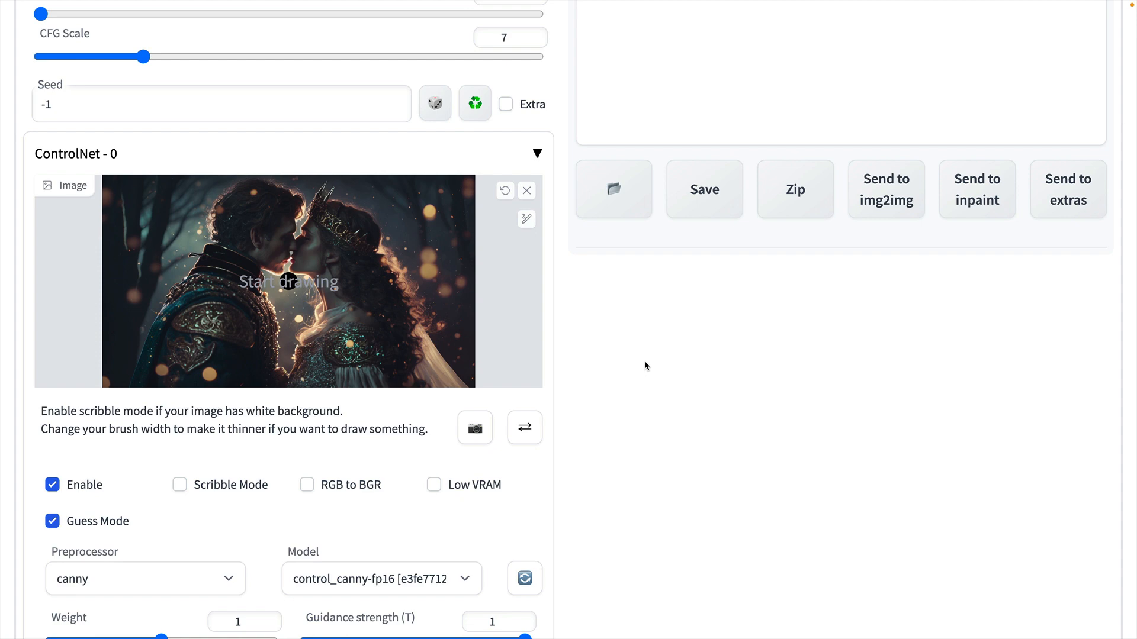
scroll(644, 361, "up", 5)
scroll(644, 361, "up", 5)
scroll(644, 360, "up", 3)
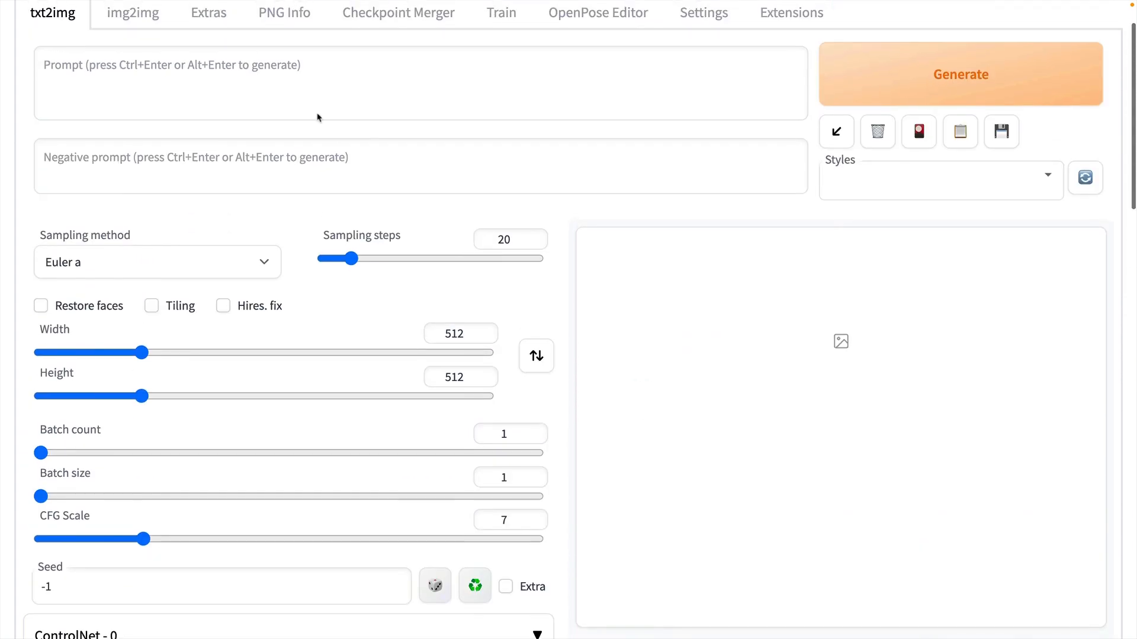
Write the prompt 'A painting of a cyberpunk couple' and choose the DPM++ 2M Karras sampler.
left_click(311, 105)
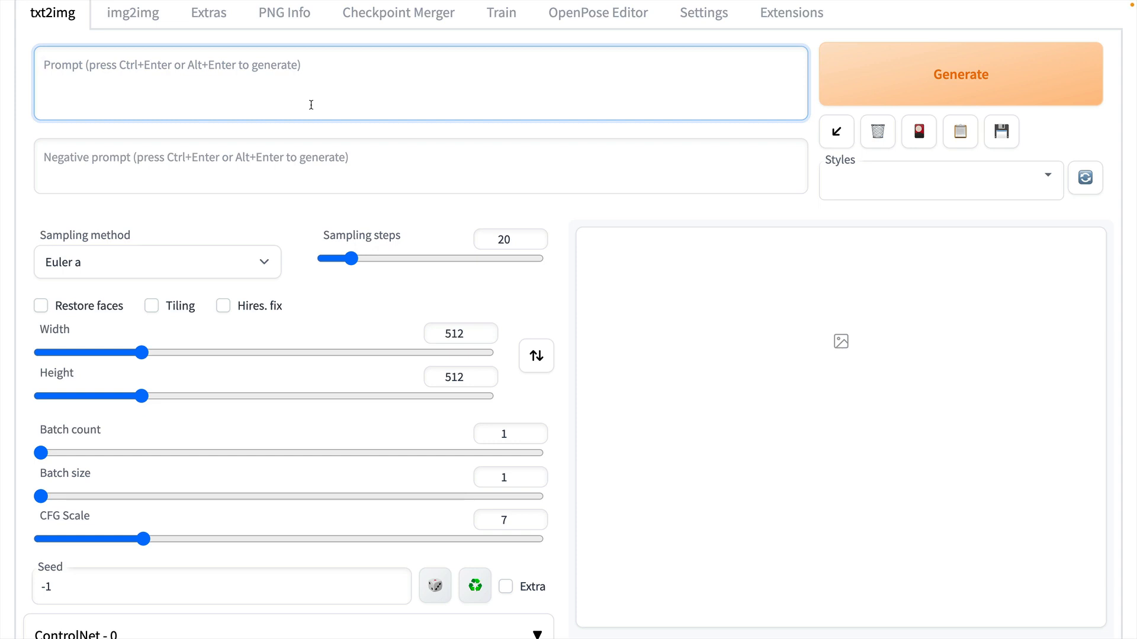
type("A paintingof")
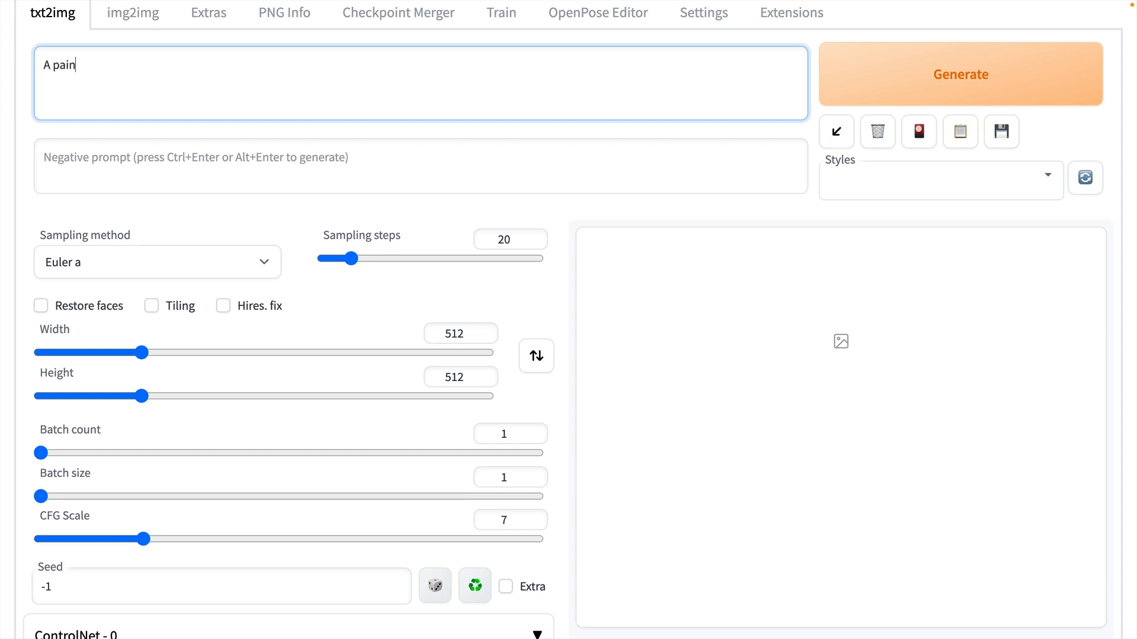
key("BackSpace")
key("BackSpace")
key("BackSpace")
type("of a cyberpunk couple")
double_click(506, 239)
type("50")
left_click(159, 262)
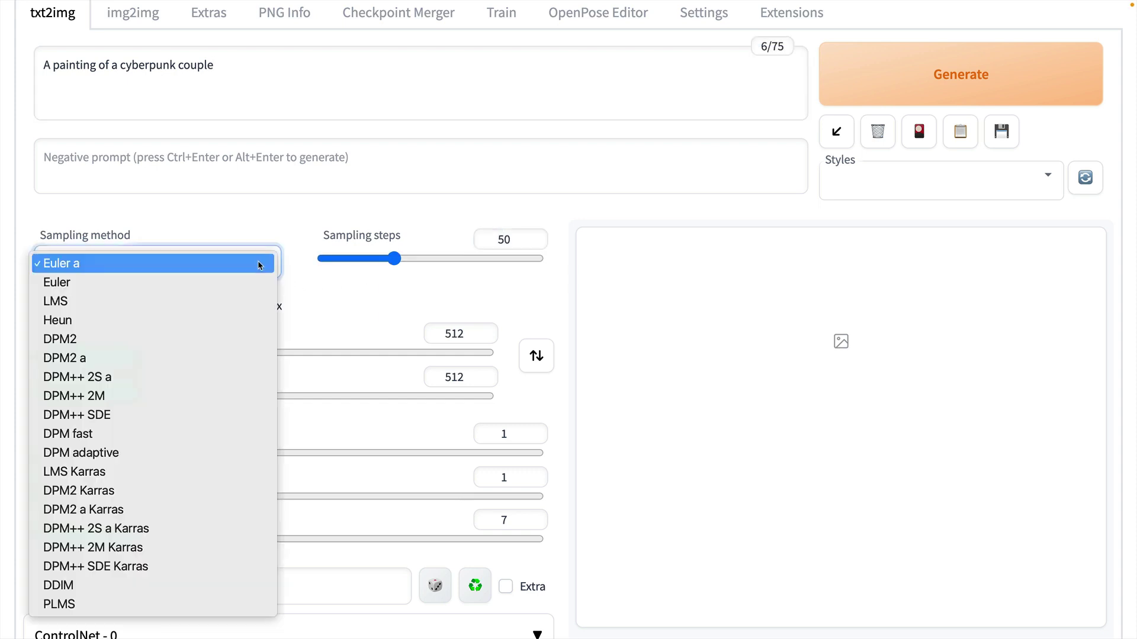
left_click(110, 547)
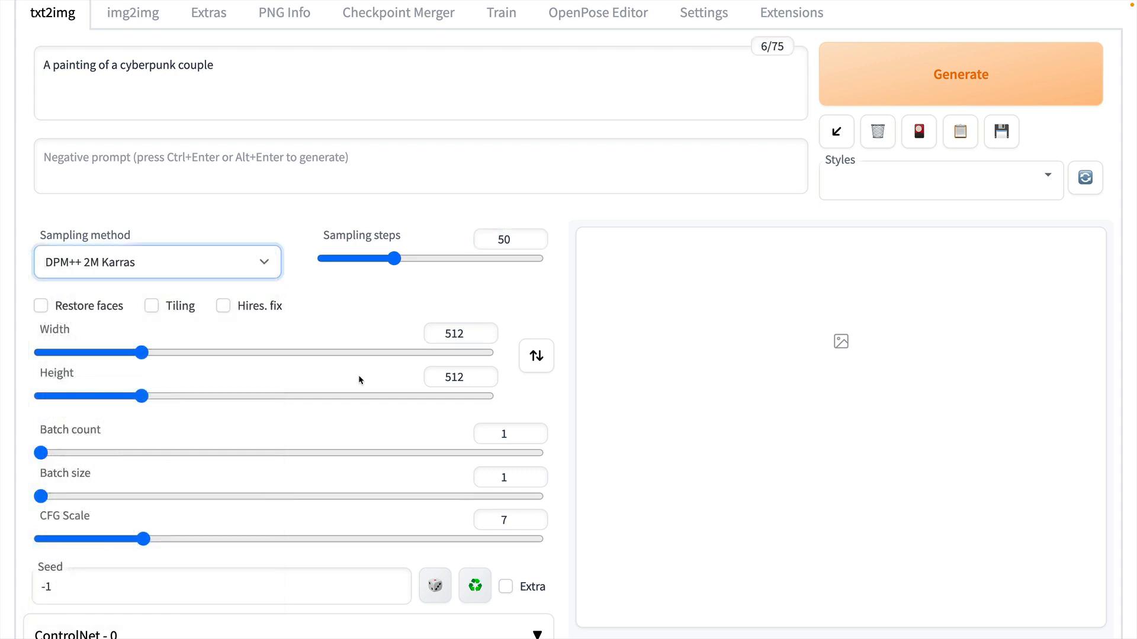
Raise the output width to 912, keeping height 512.
left_click(482, 329)
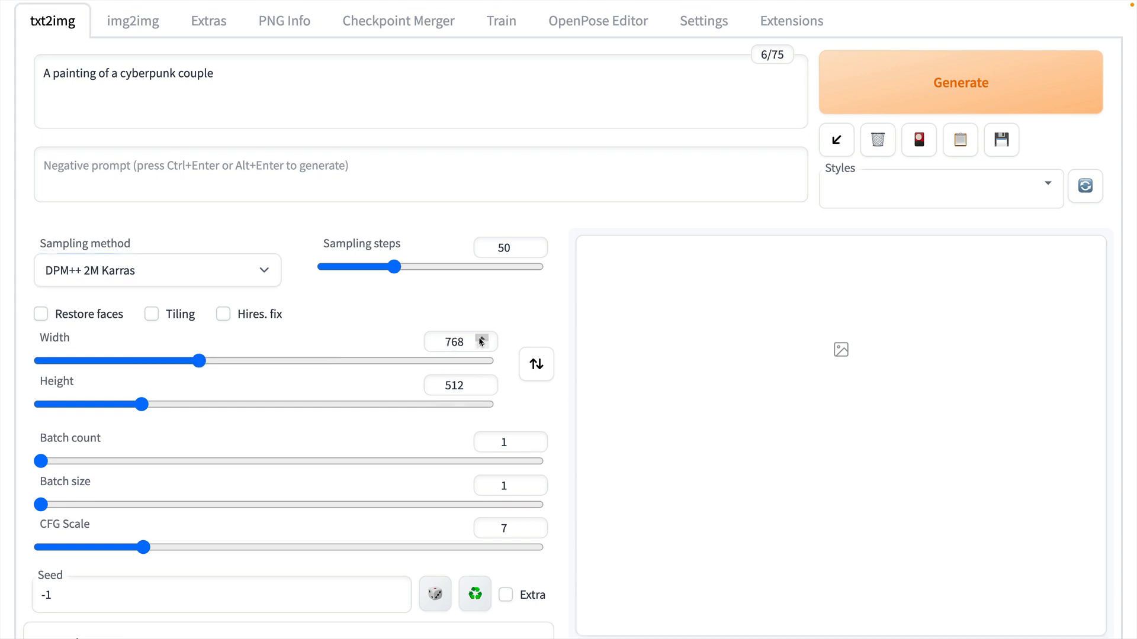
left_click(481, 338)
left_click(481, 337)
left_click(482, 338)
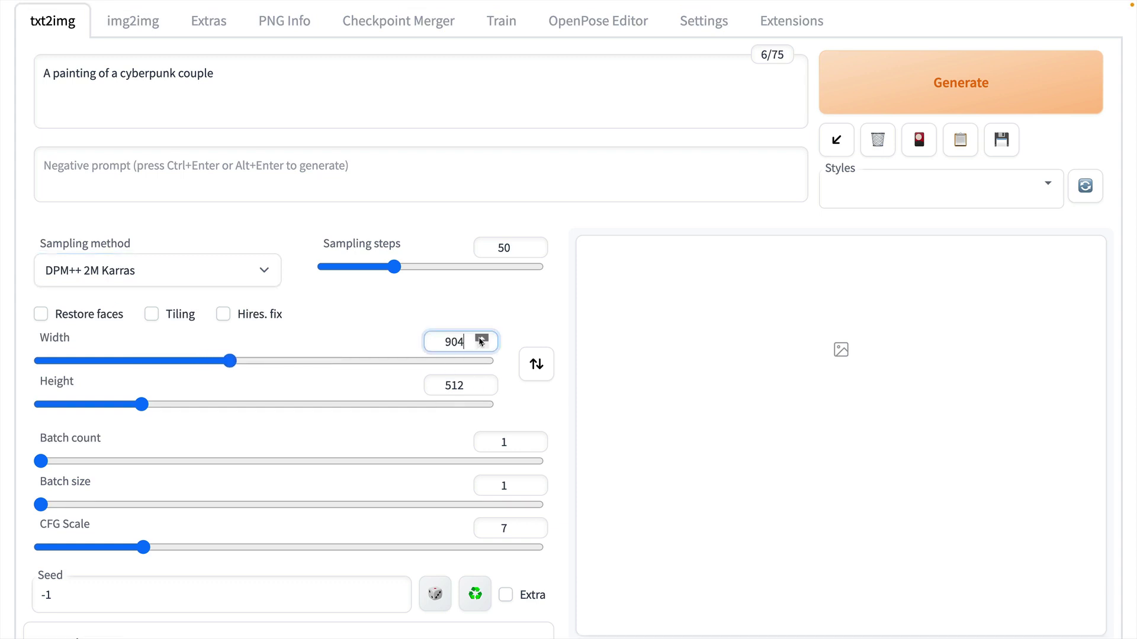
left_click(382, 324)
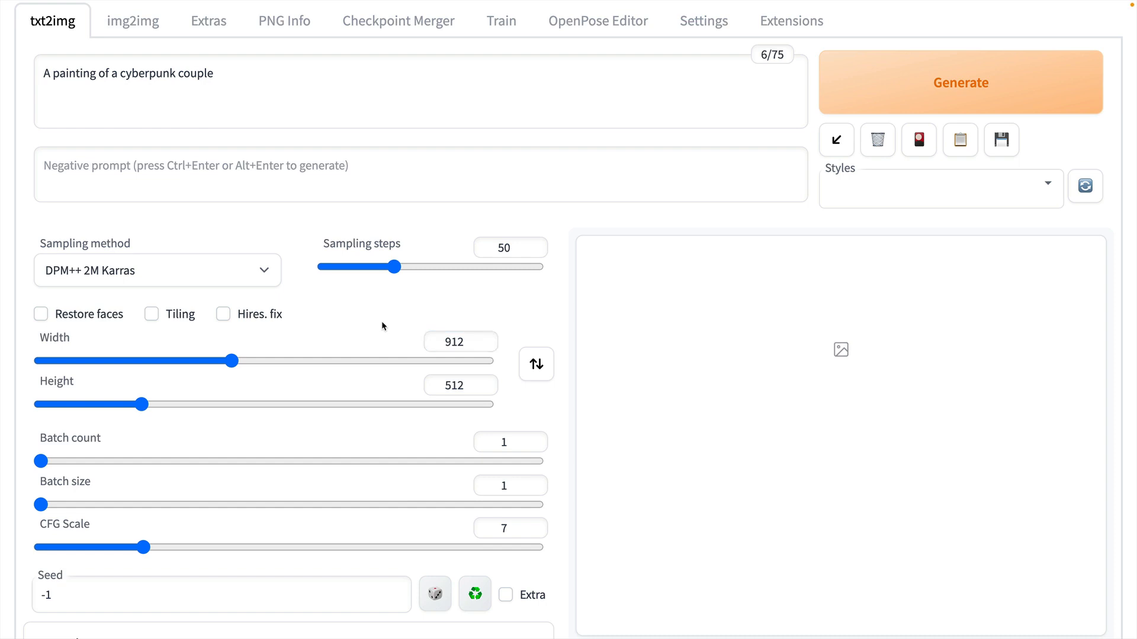
scroll(381, 320, "down", 5)
scroll(380, 321, "down", 5)
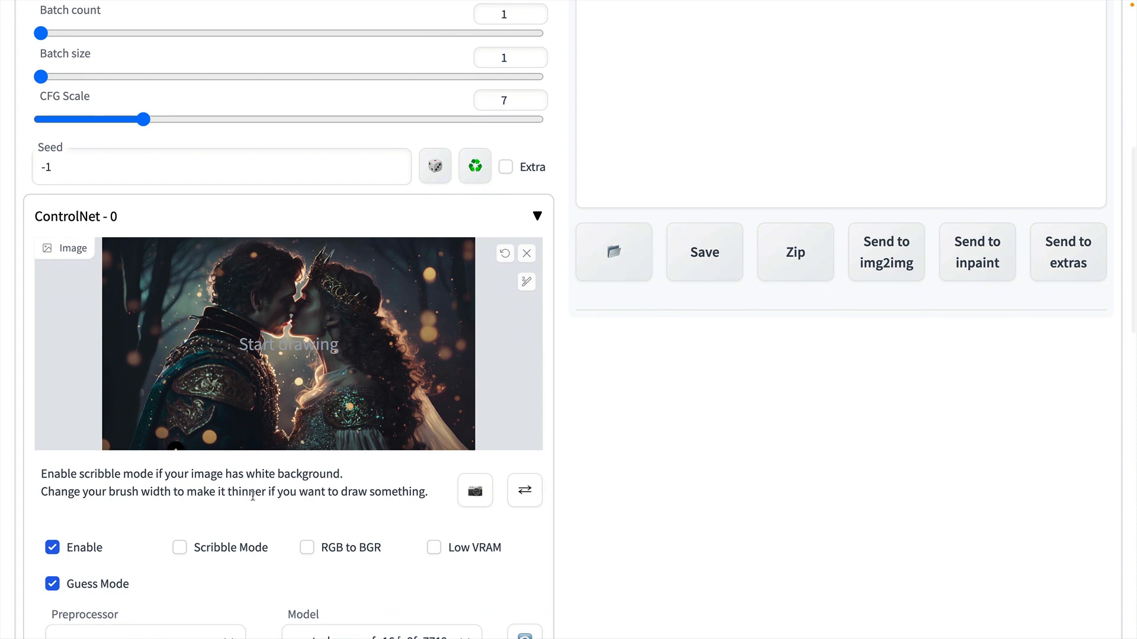
scroll(195, 417, "down", 2)
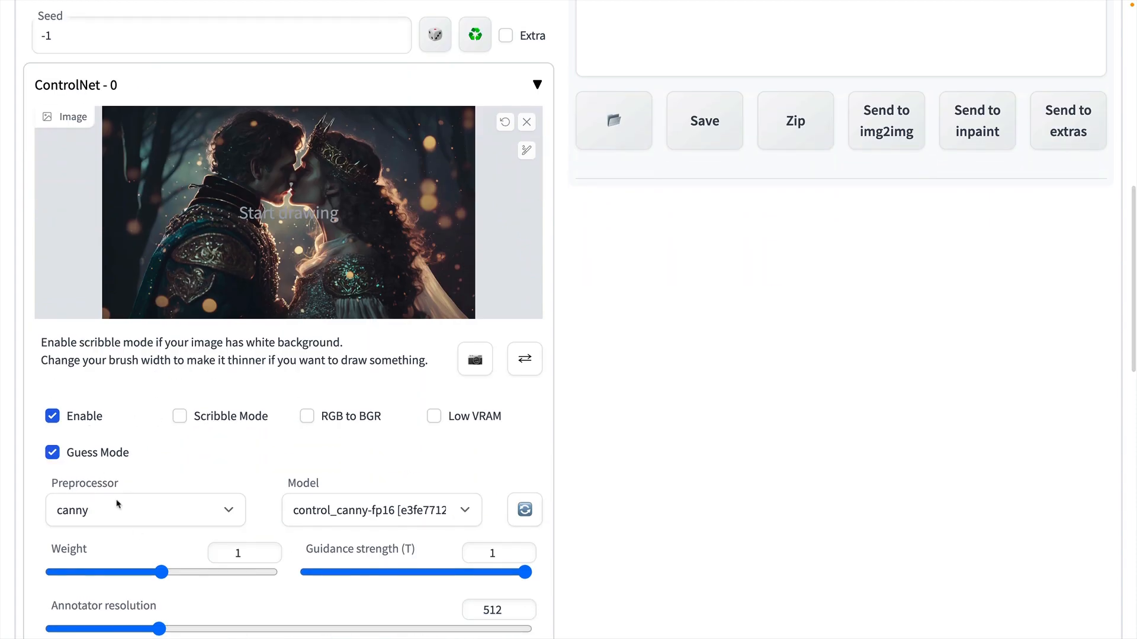
scroll(336, 517, "down", 1)
scroll(335, 517, "down", 2)
scroll(335, 516, "down", 1)
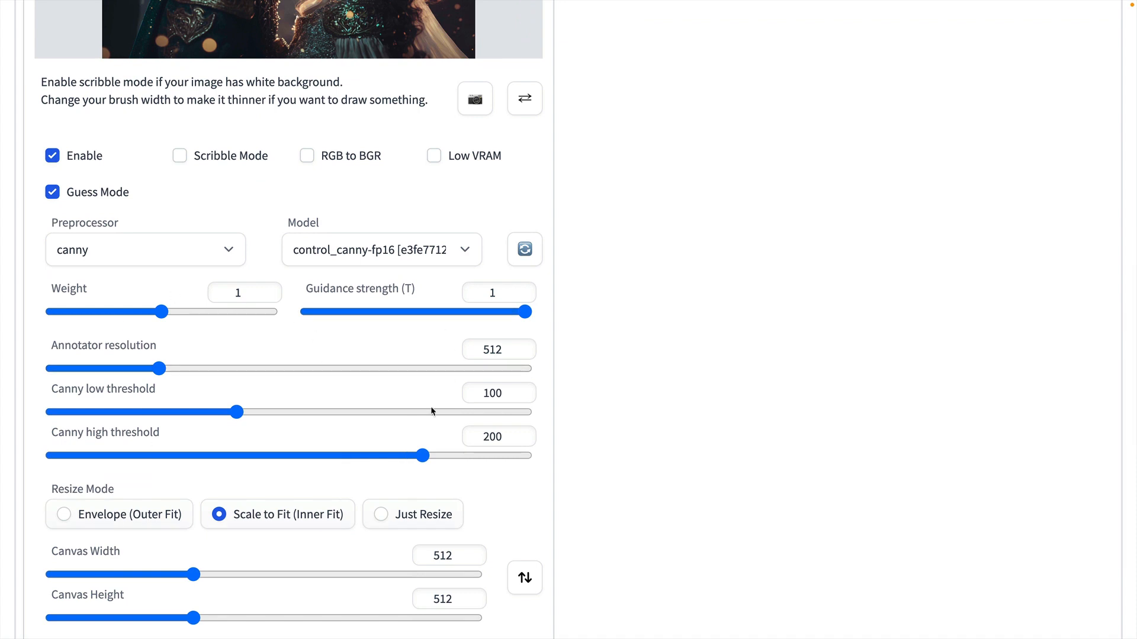
scroll(415, 328, "down", 2)
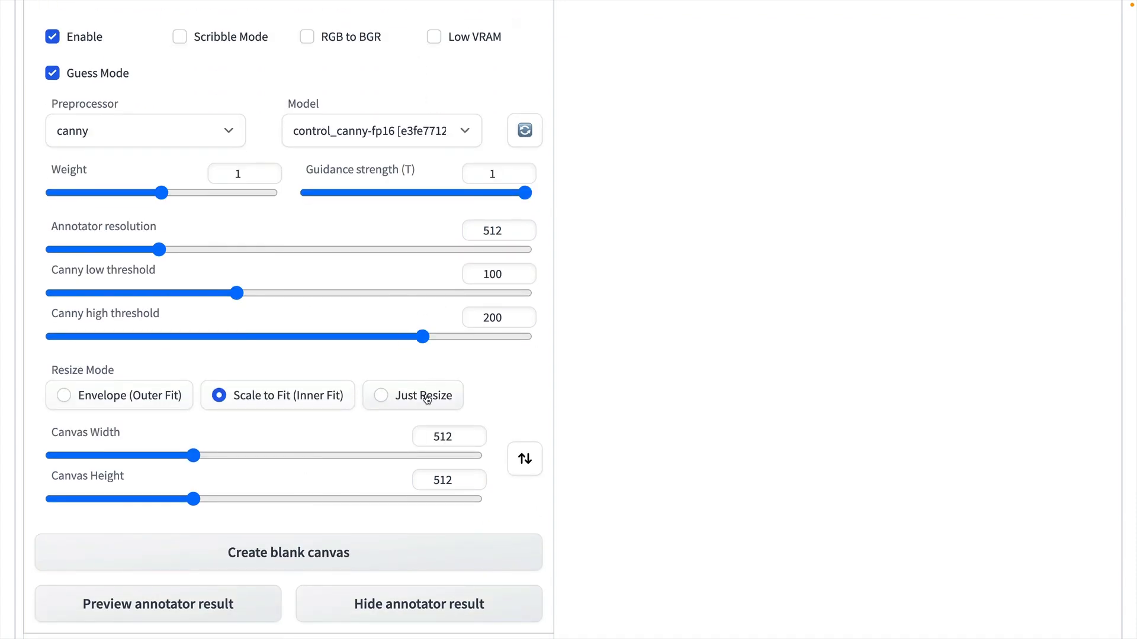
scroll(427, 400, "down", 2)
scroll(428, 400, "down", 1)
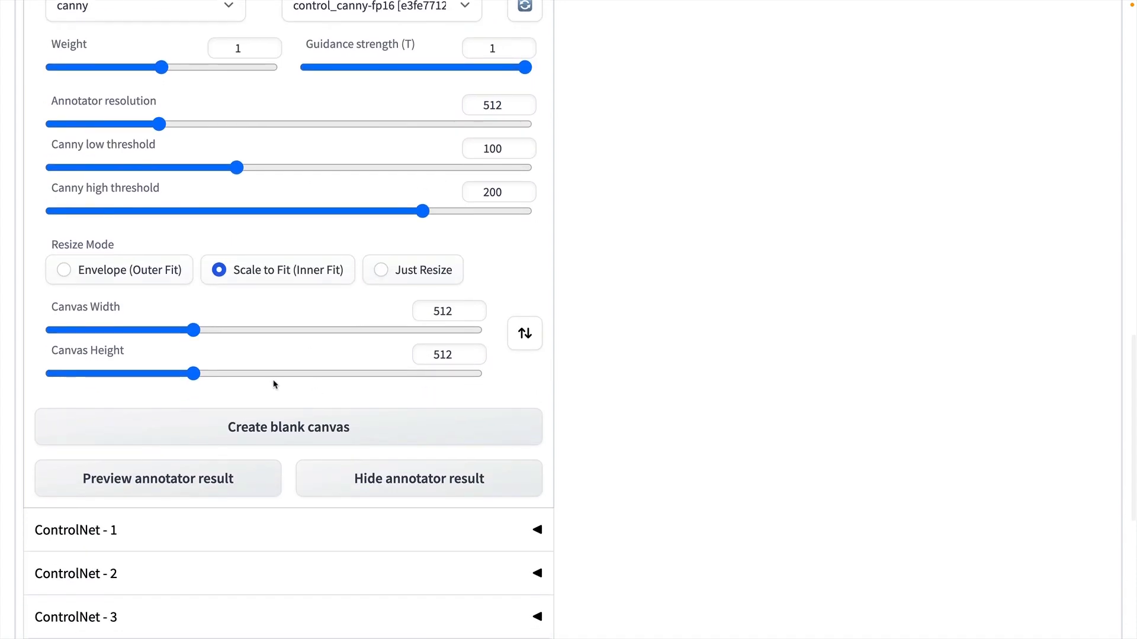
scroll(416, 362, "up", 2)
scroll(415, 363, "up", 8)
scroll(423, 346, "up", 2)
scroll(422, 347, "down", 1)
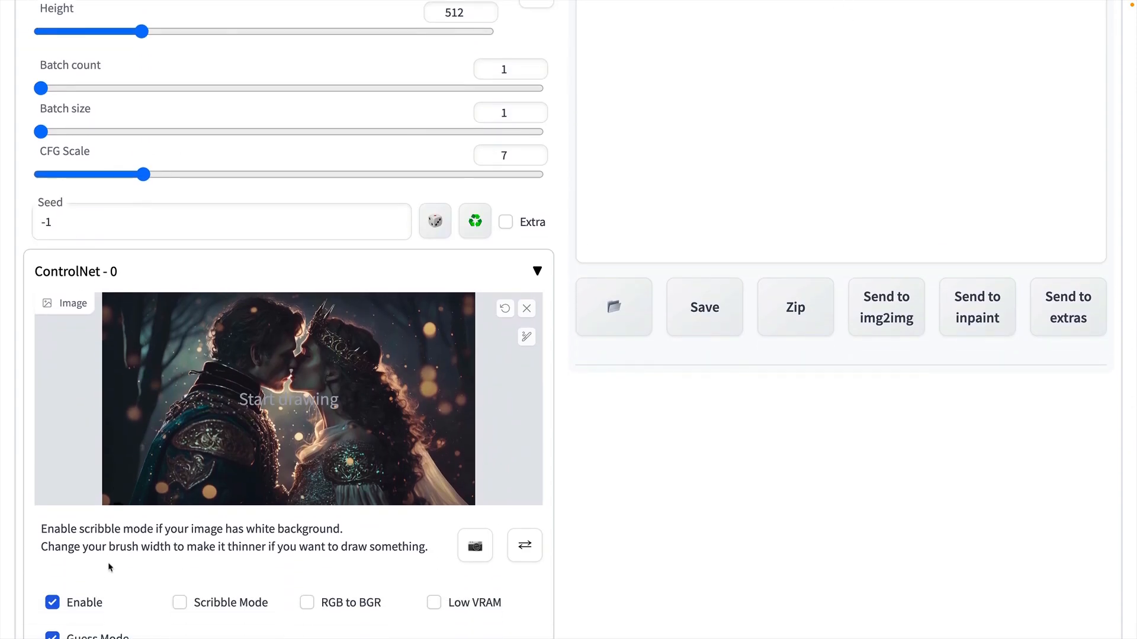
scroll(107, 577, "up", 8)
scroll(178, 444, "up", 2)
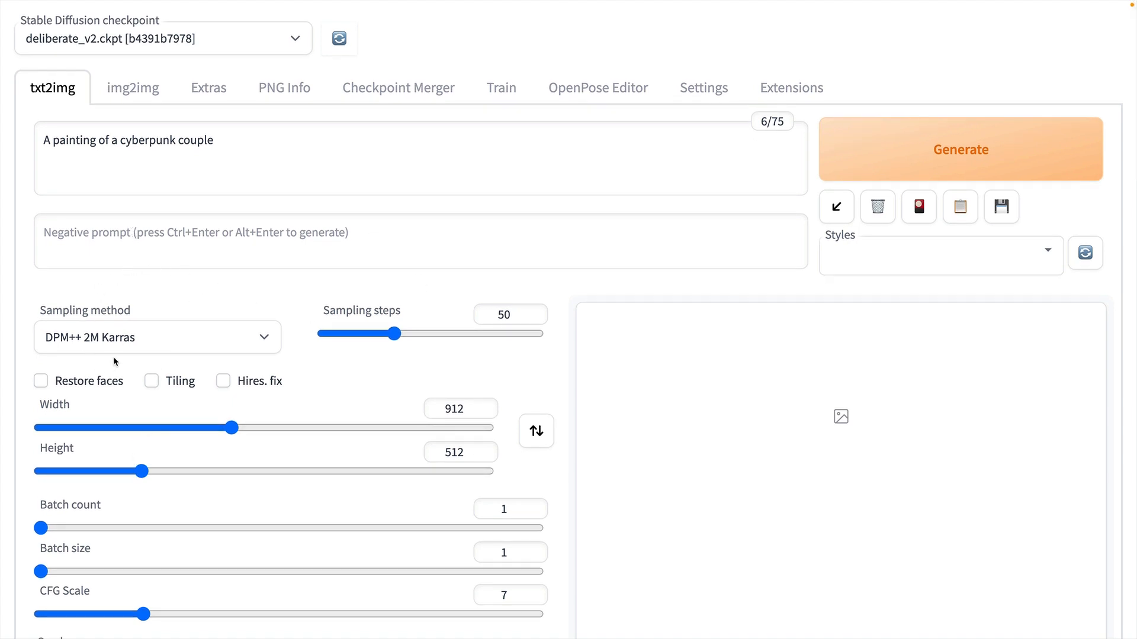
scroll(113, 360, "down", 1)
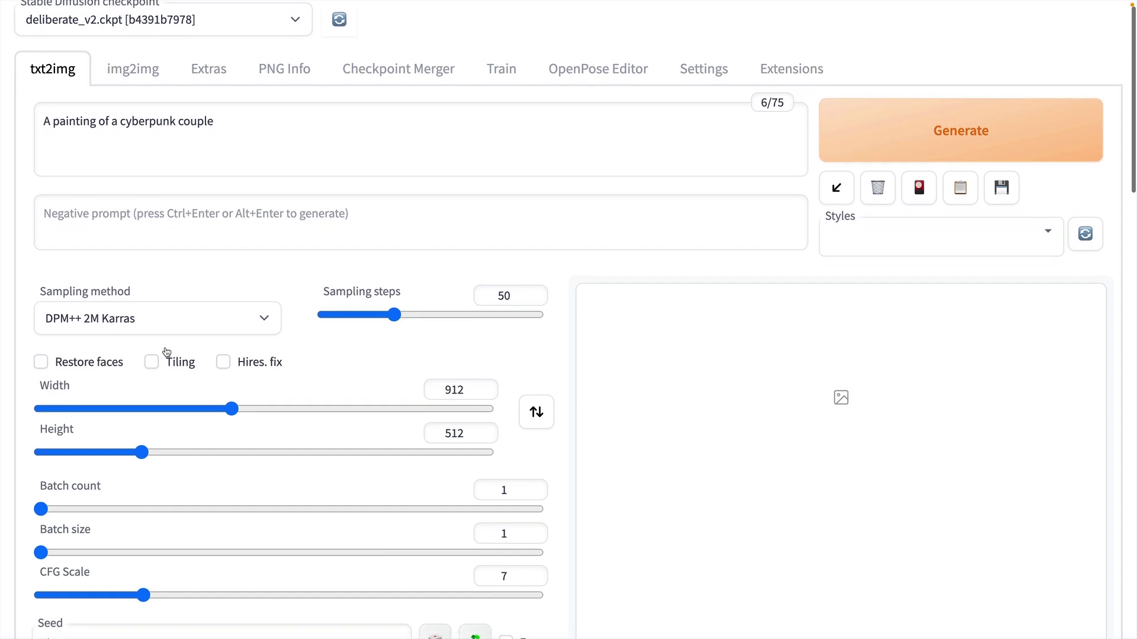
Generate the cyberpunk couple painting and enlarge its canny edge map in the results.
left_click(878, 142)
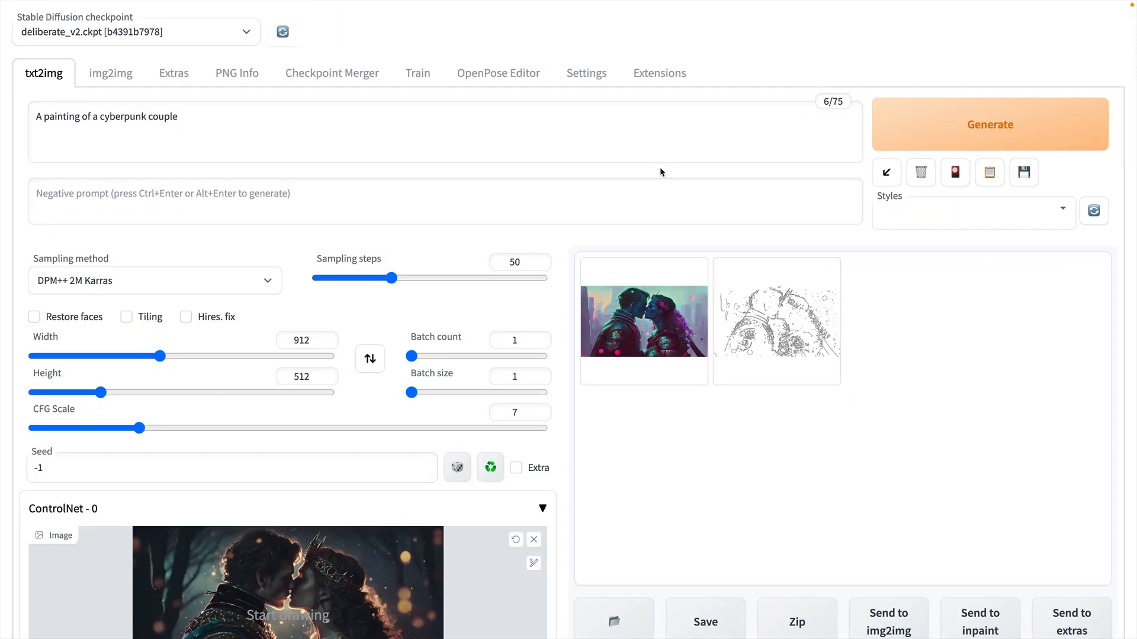
scroll(730, 418, "down", 1)
scroll(729, 417, "down", 1)
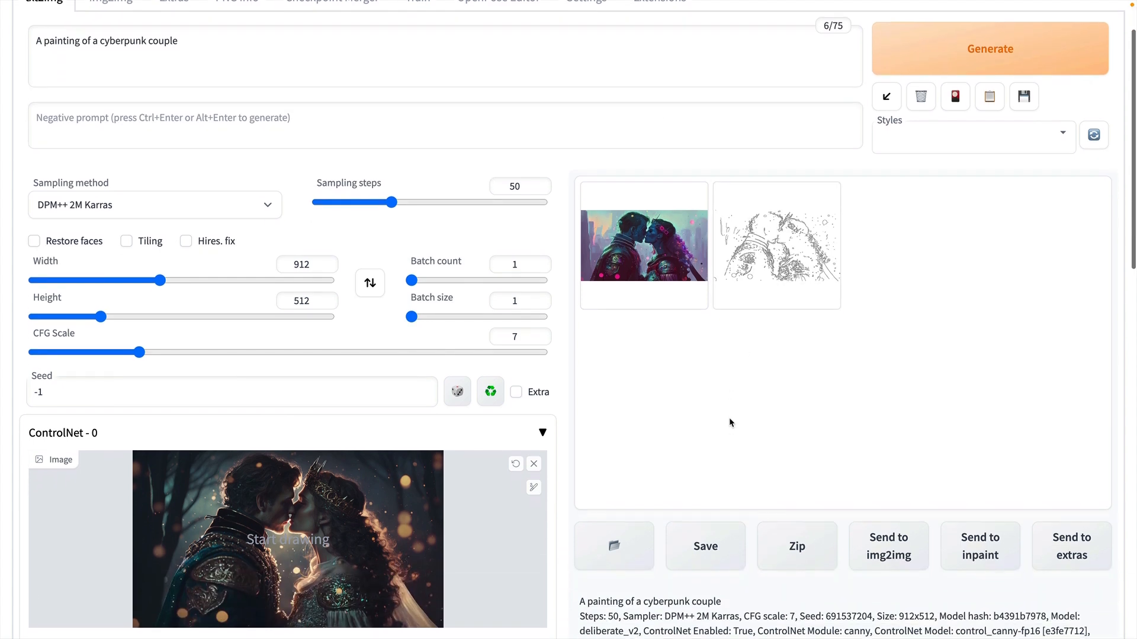
left_click(793, 259)
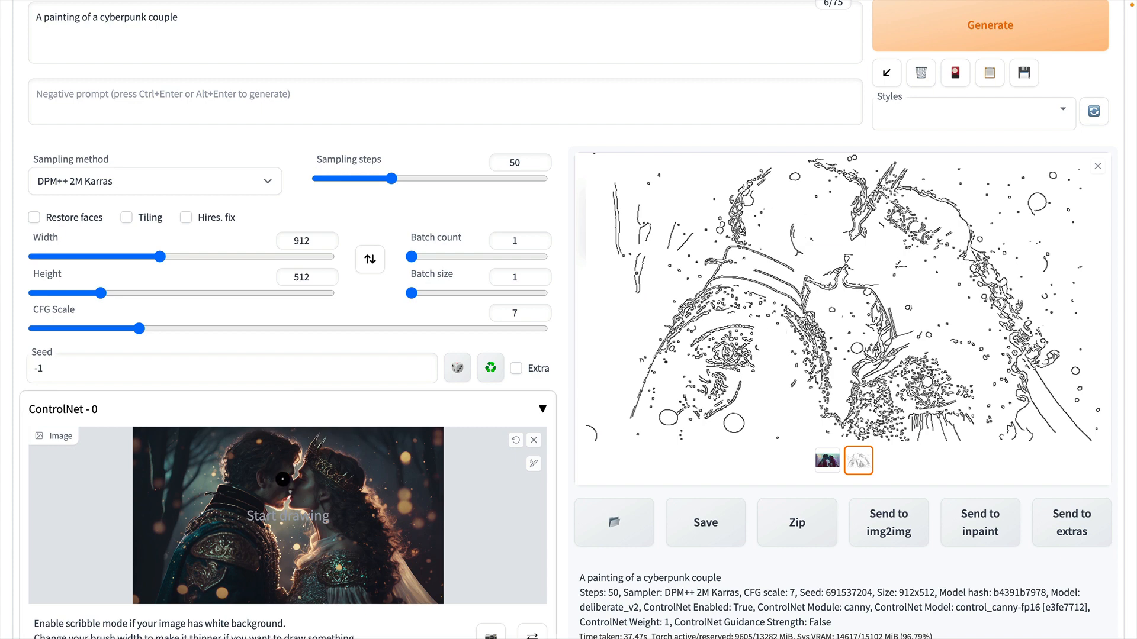
scroll(394, 476, "down", 1)
scroll(394, 477, "down", 1)
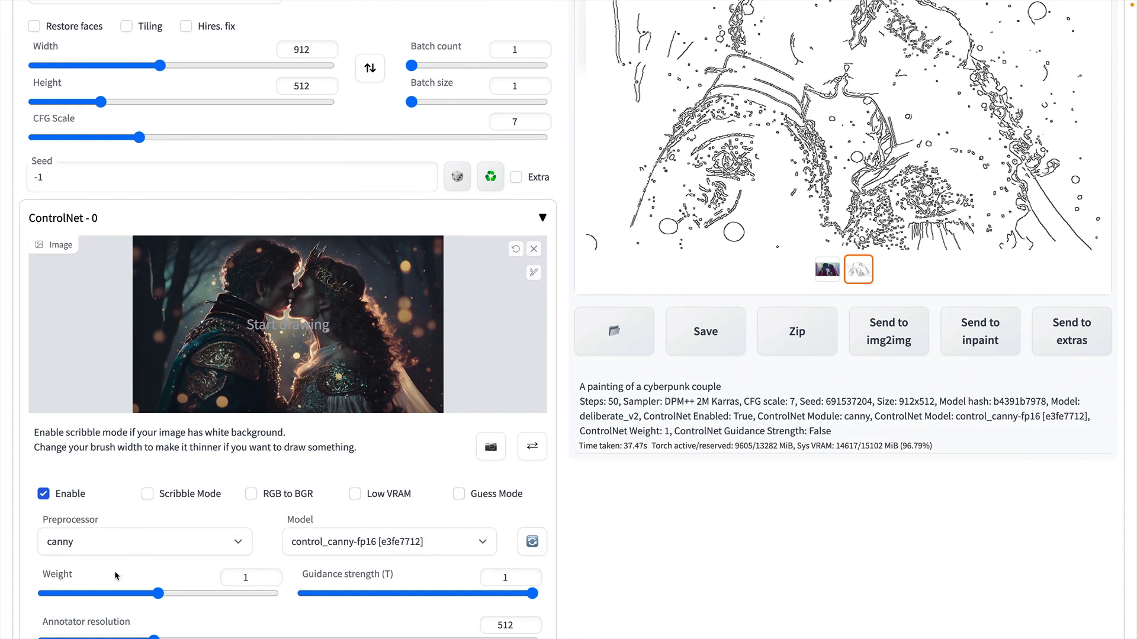
scroll(330, 569, "up", 2)
scroll(330, 568, "up", 1)
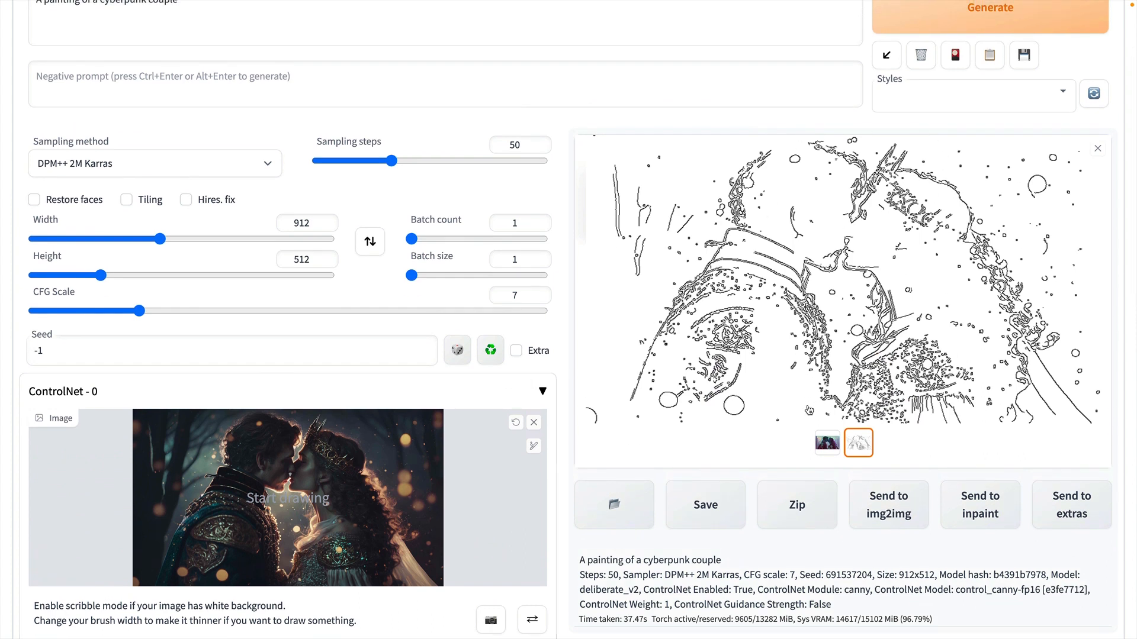
scroll(808, 410, "up", 3)
scroll(809, 444, "up", 2)
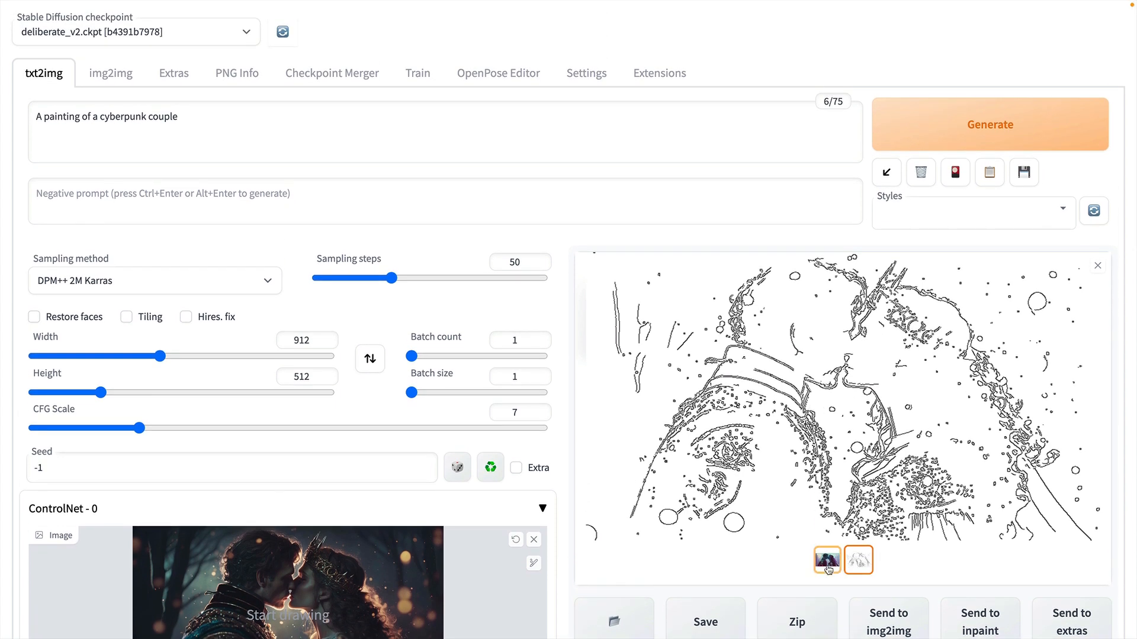
Show the generated painting enlarged, keep canny as preprocessor and review the ControlNet model list.
left_click(828, 561)
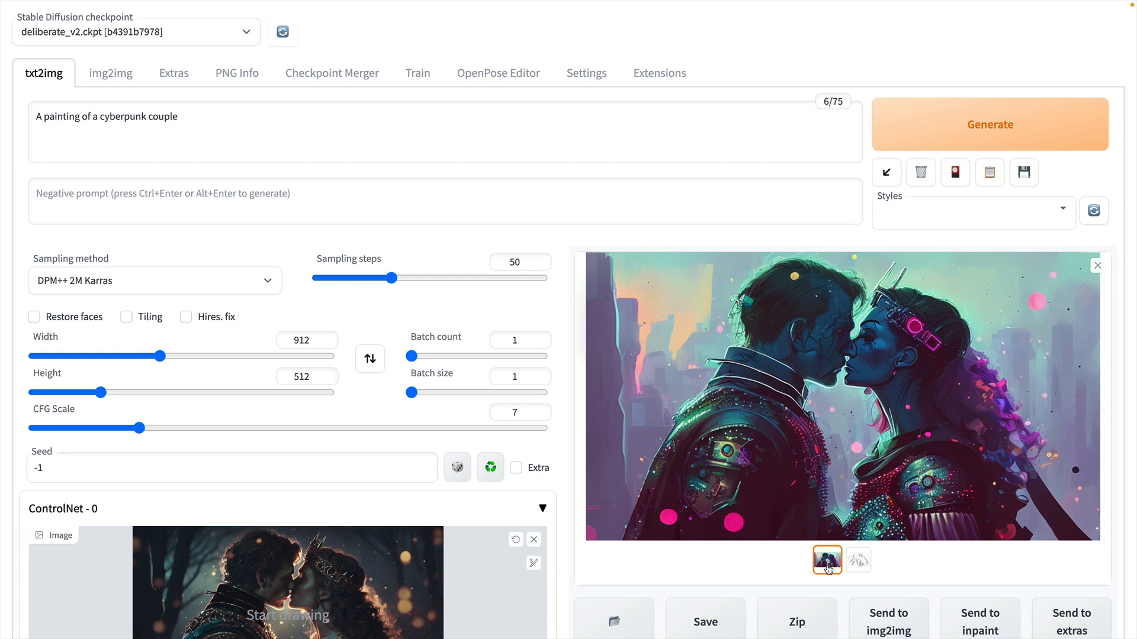
scroll(828, 569, "down", 2)
scroll(828, 516, "down", 2)
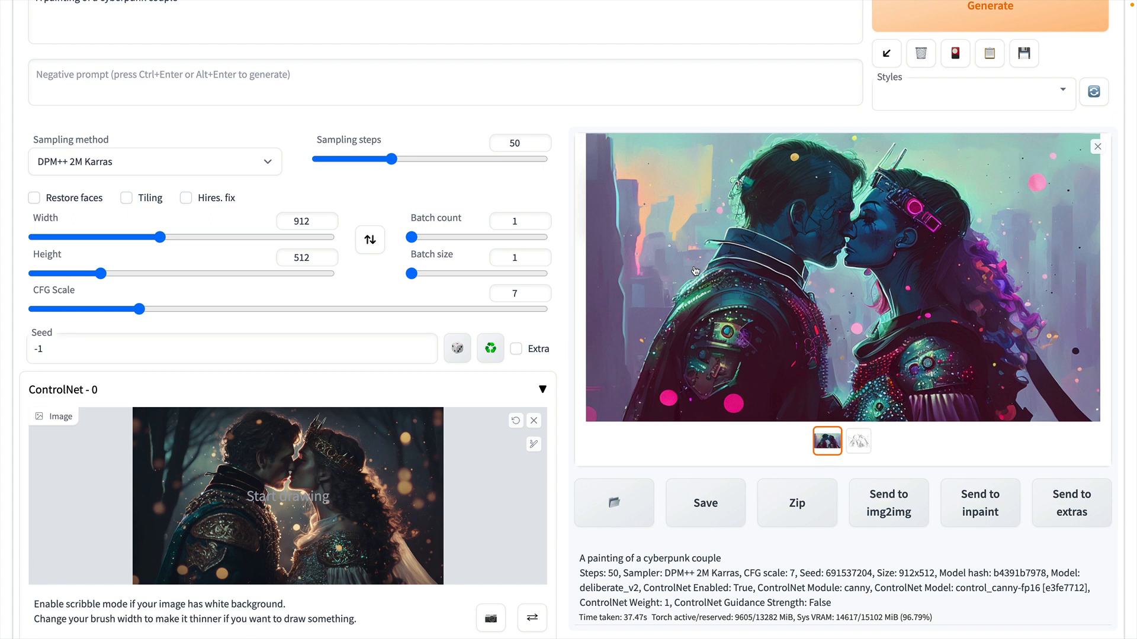
scroll(695, 271, "down", 5)
scroll(534, 267, "down", 3)
left_click(85, 380)
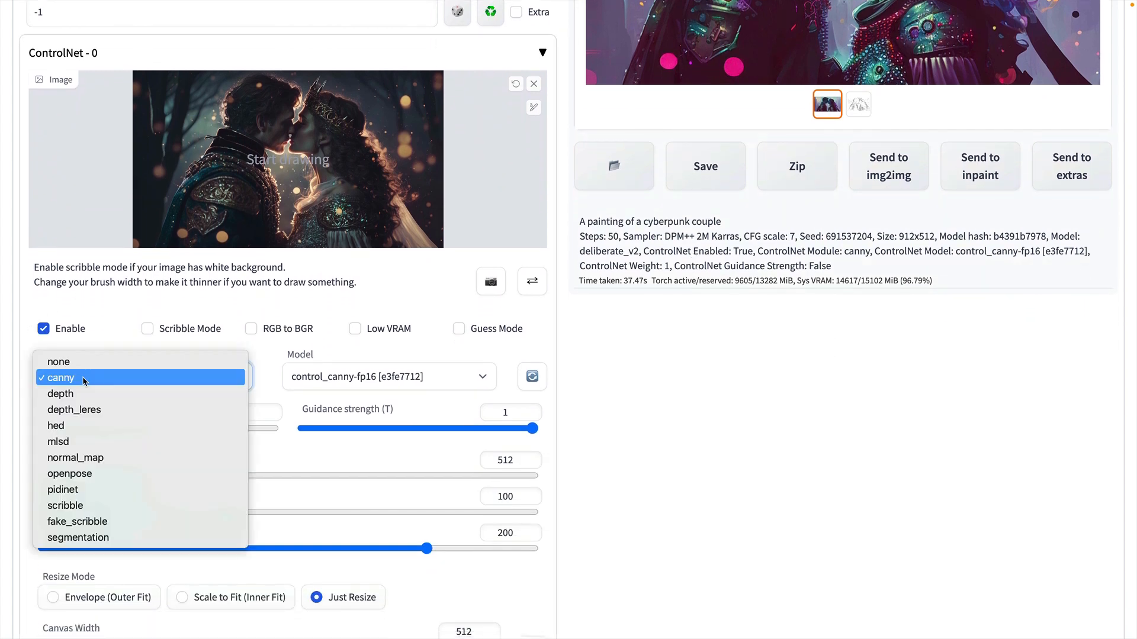
left_click(85, 380)
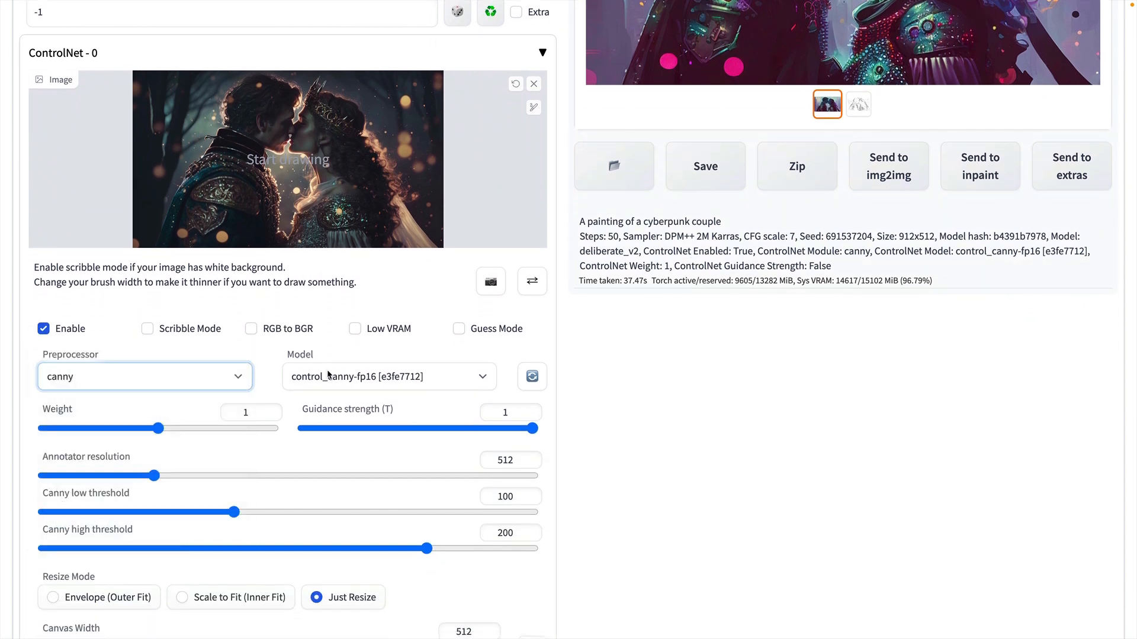
left_click(383, 376)
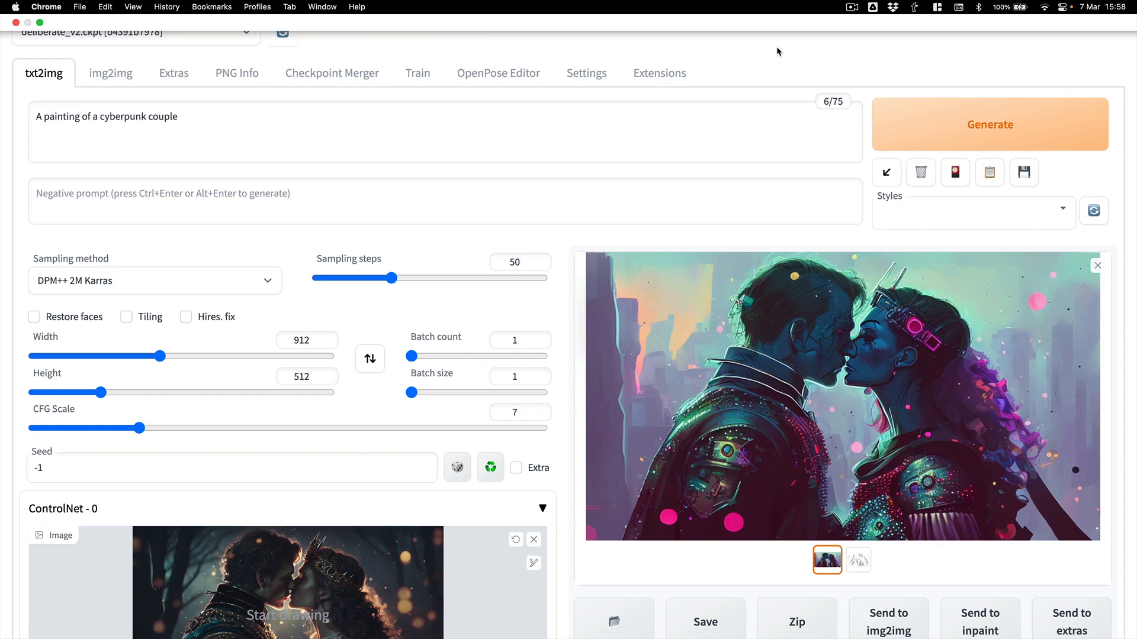
scroll(562, 219, "down", 10)
scroll(563, 219, "down", 5)
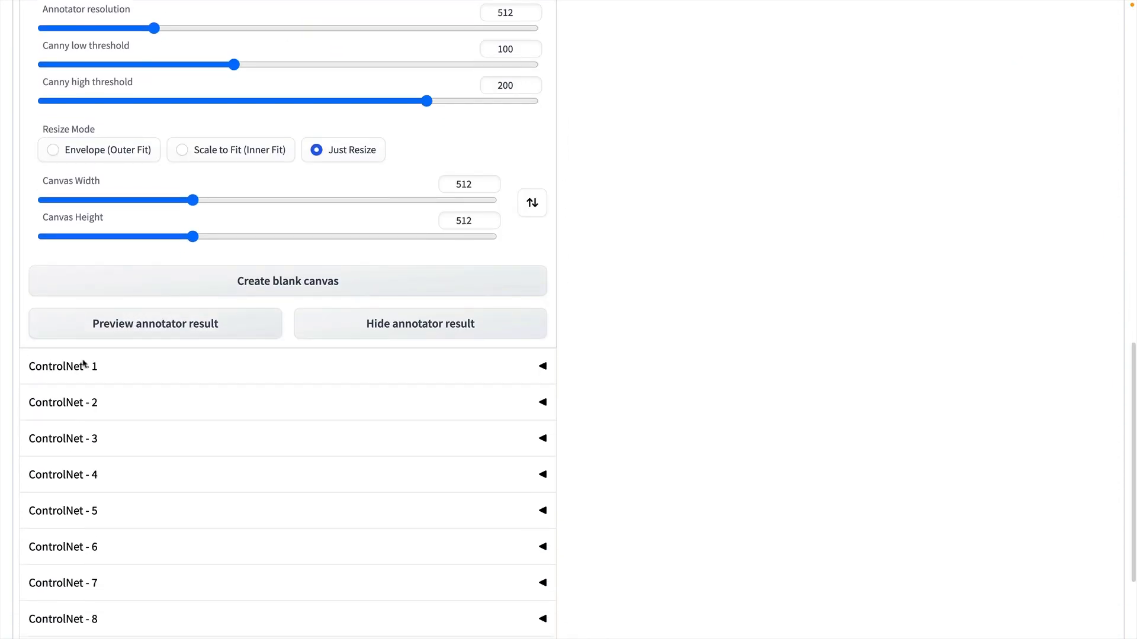
left_click(117, 365)
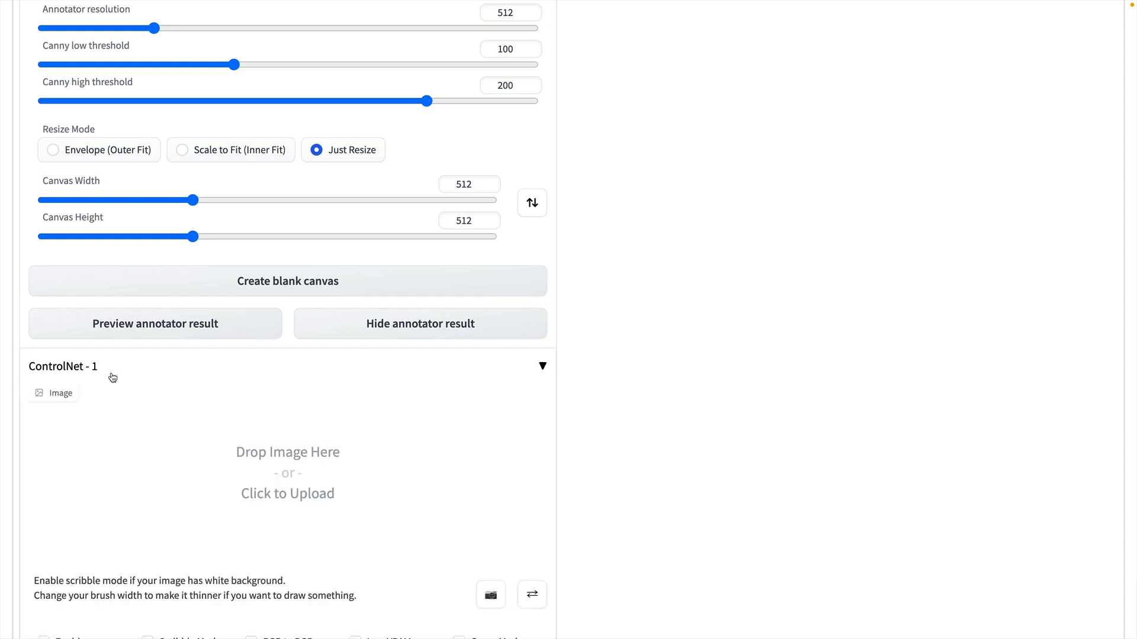
left_click(112, 376)
scroll(112, 377, "down", 2)
scroll(112, 377, "up", 10)
scroll(113, 377, "up", 5)
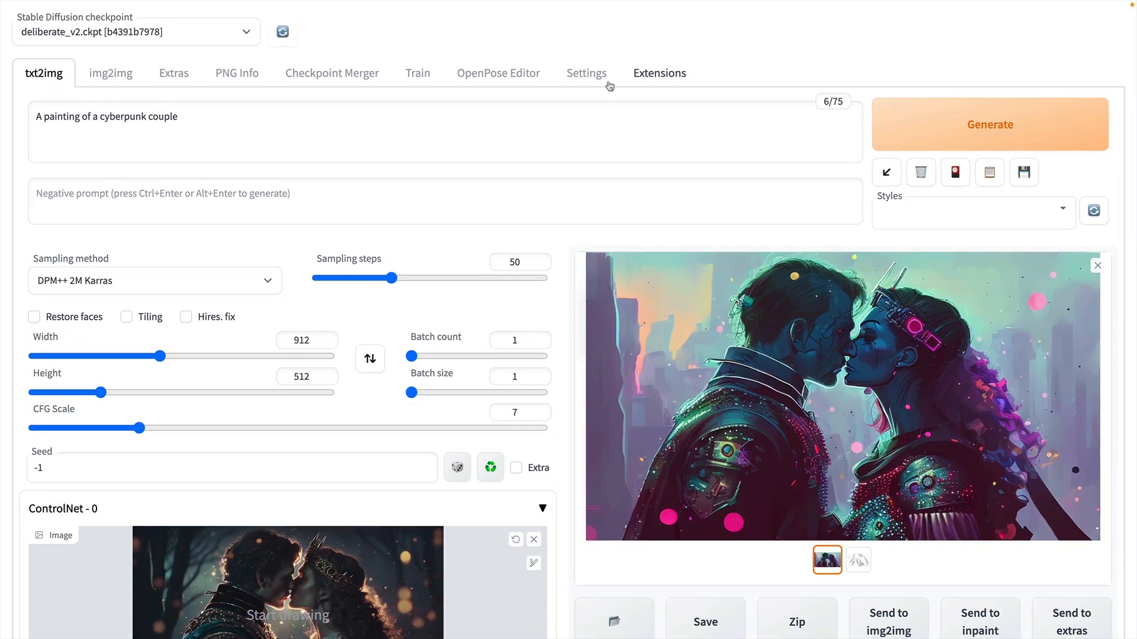
Show the ControlNet settings page with Multi ControlNet max models amount at 10.
left_click(586, 74)
scroll(53, 293, "down", 3)
scroll(54, 285, "down", 4)
scroll(53, 271, "down", 2)
left_click(58, 234)
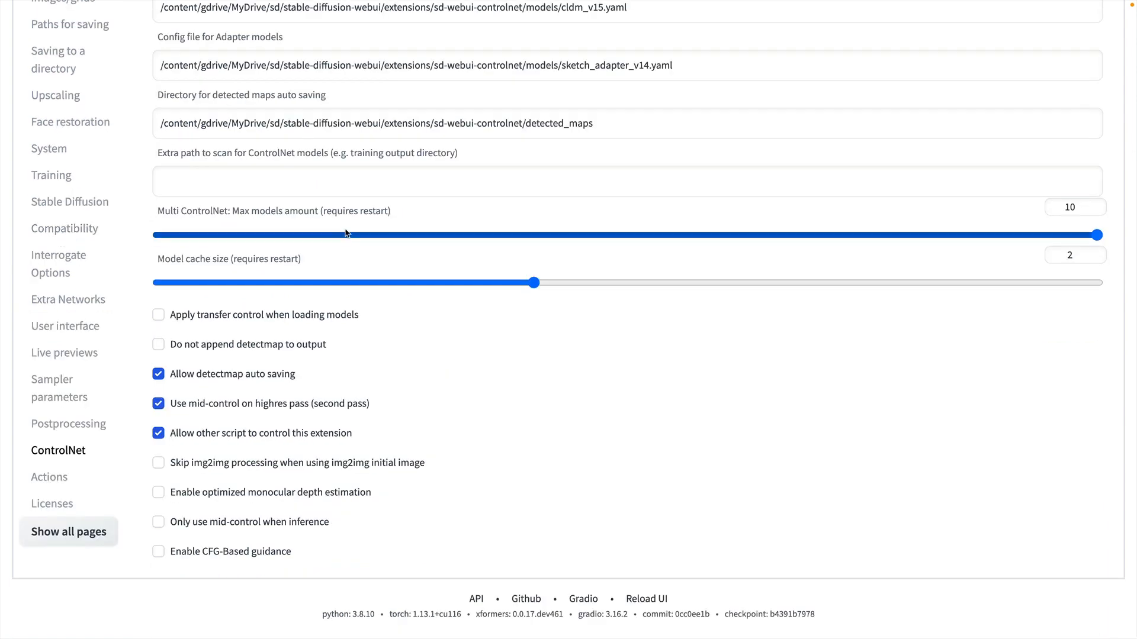
scroll(347, 233, "up", 3)
scroll(346, 233, "up", 1)
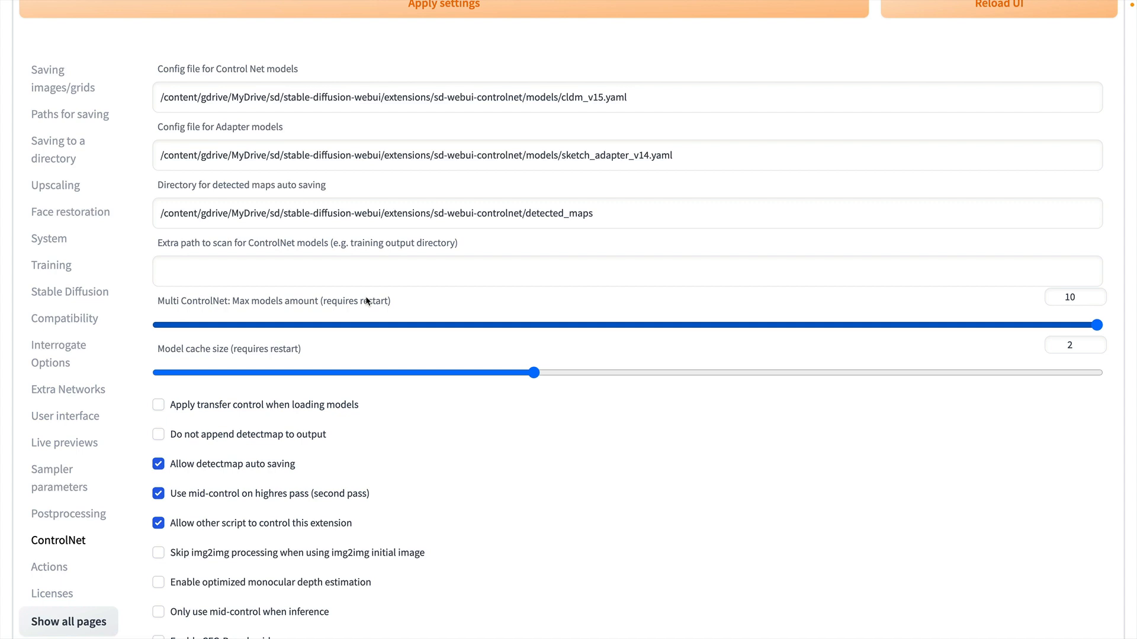
scroll(365, 300, "up", 3)
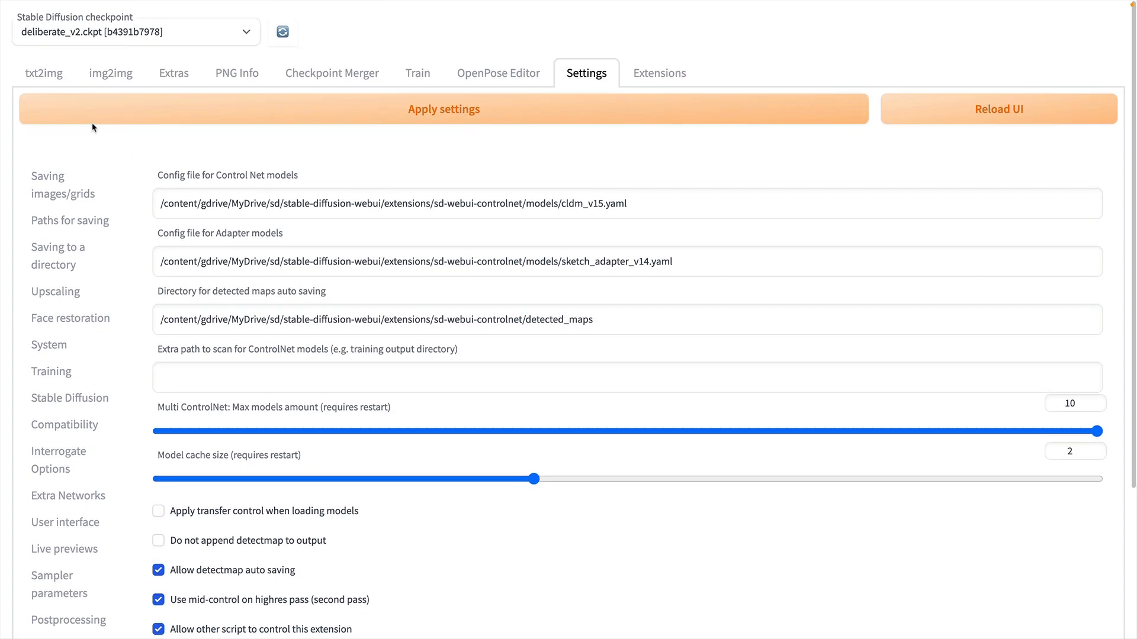
Return to txt2img and expand the empty ControlNet - 1 and ControlNet - 2 units.
left_click(89, 122)
left_click(51, 89)
scroll(83, 374, "down", 5)
scroll(83, 375, "down", 5)
scroll(83, 375, "down", 3)
scroll(83, 376, "down", 2)
left_click(105, 372)
scroll(117, 475, "down", 4)
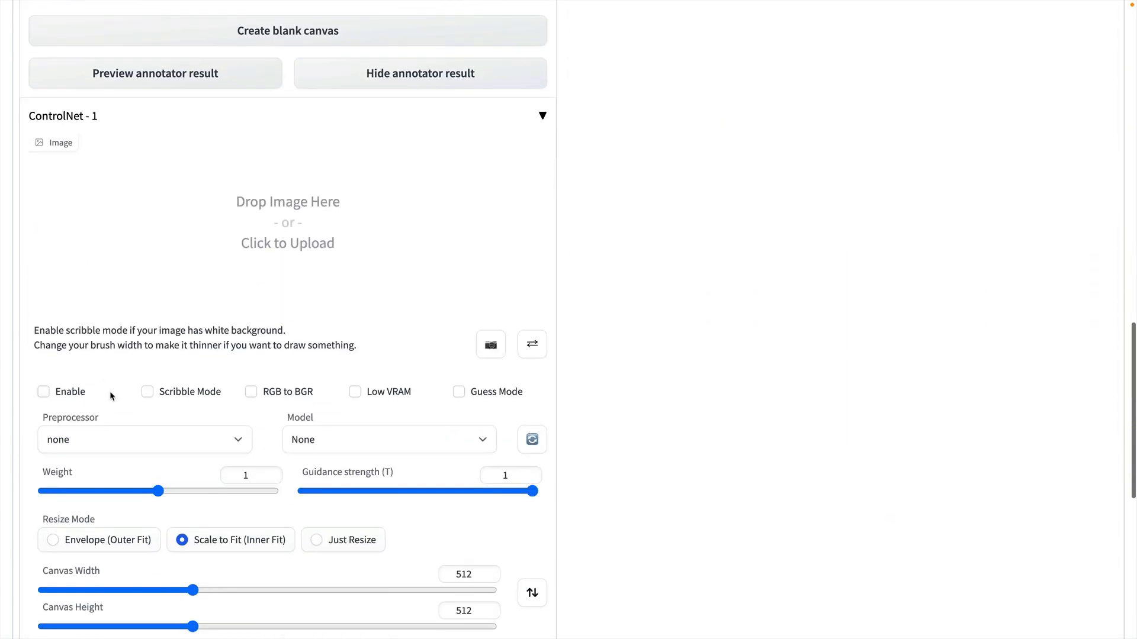
scroll(118, 476, "down", 2)
scroll(118, 476, "down", 2)
left_click(125, 556)
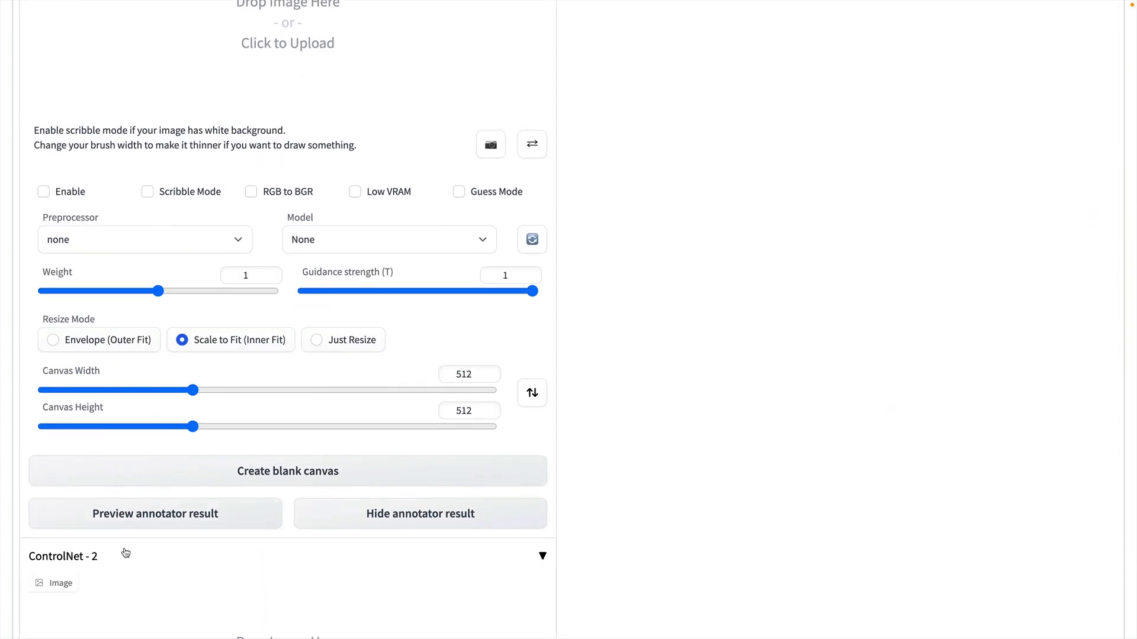
scroll(124, 552, "down", 3)
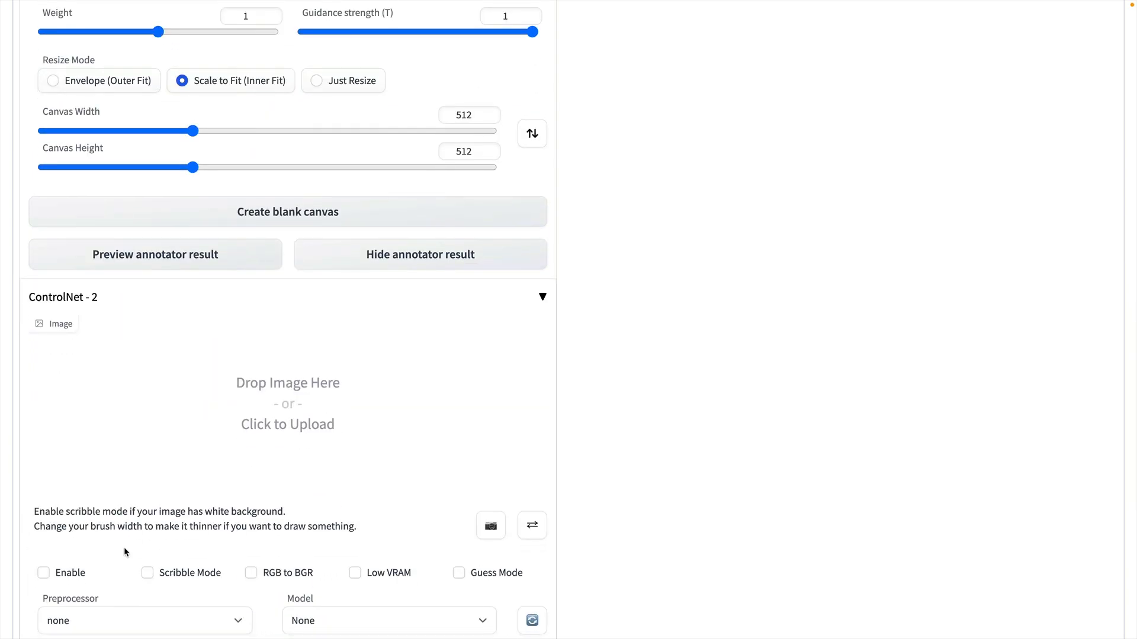